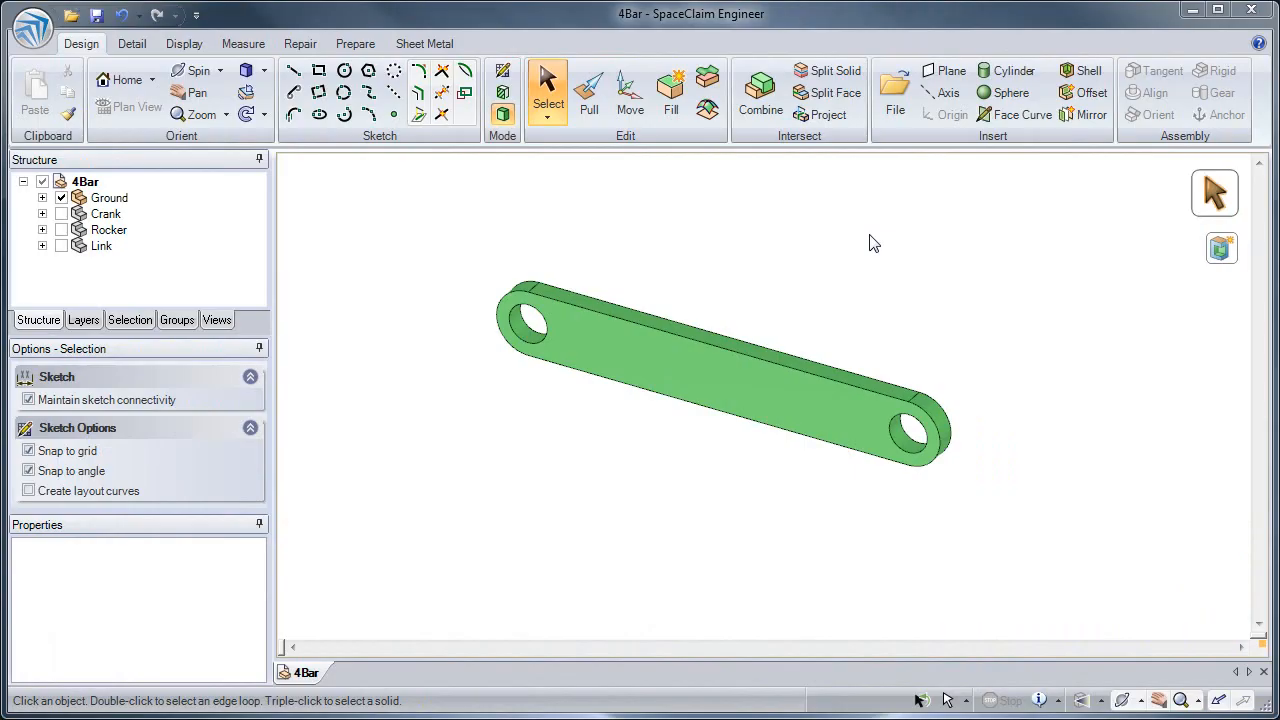
- Anchor the green Ground component by its front face and examine its Anchor condition in the structure
click(772, 400)
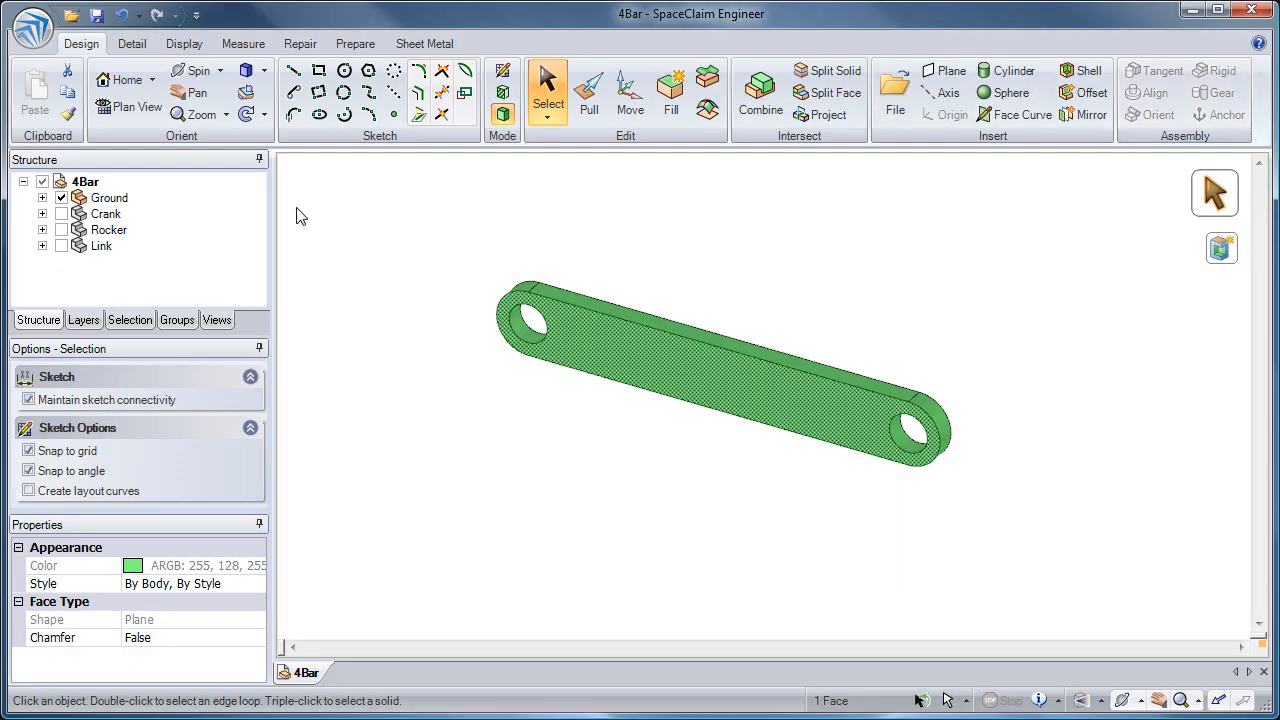
click(42, 198)
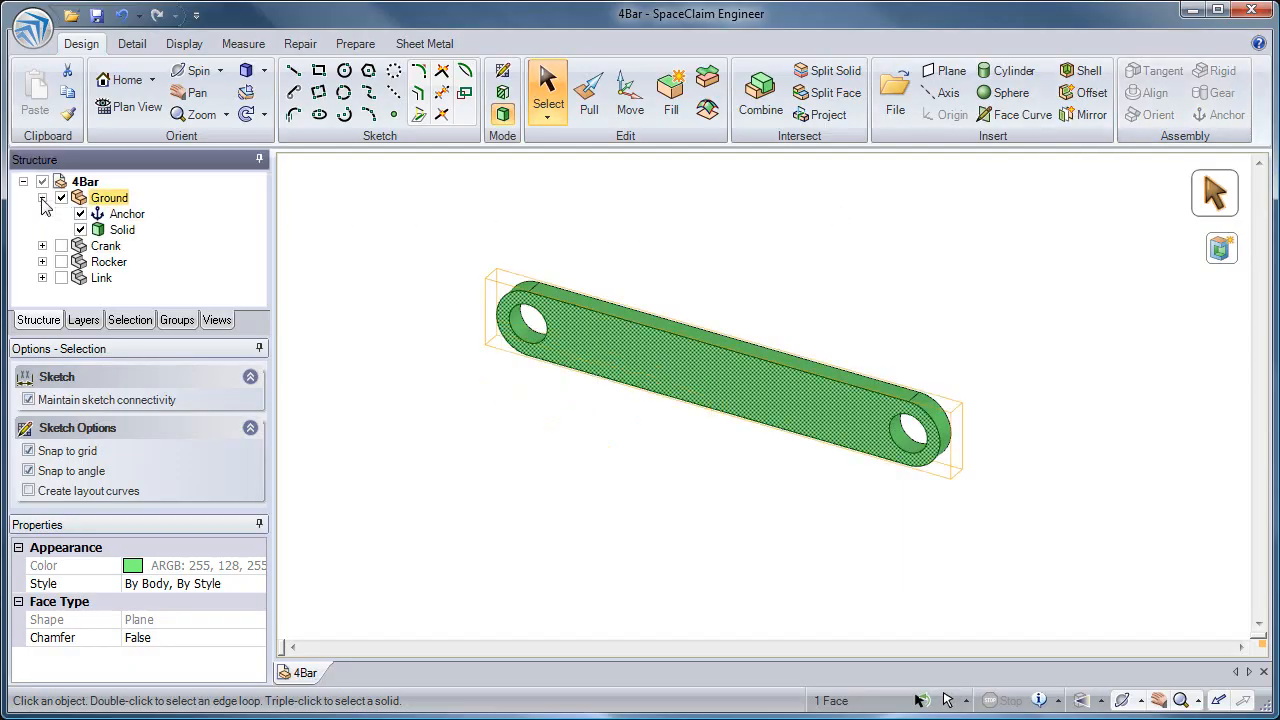
click(129, 215)
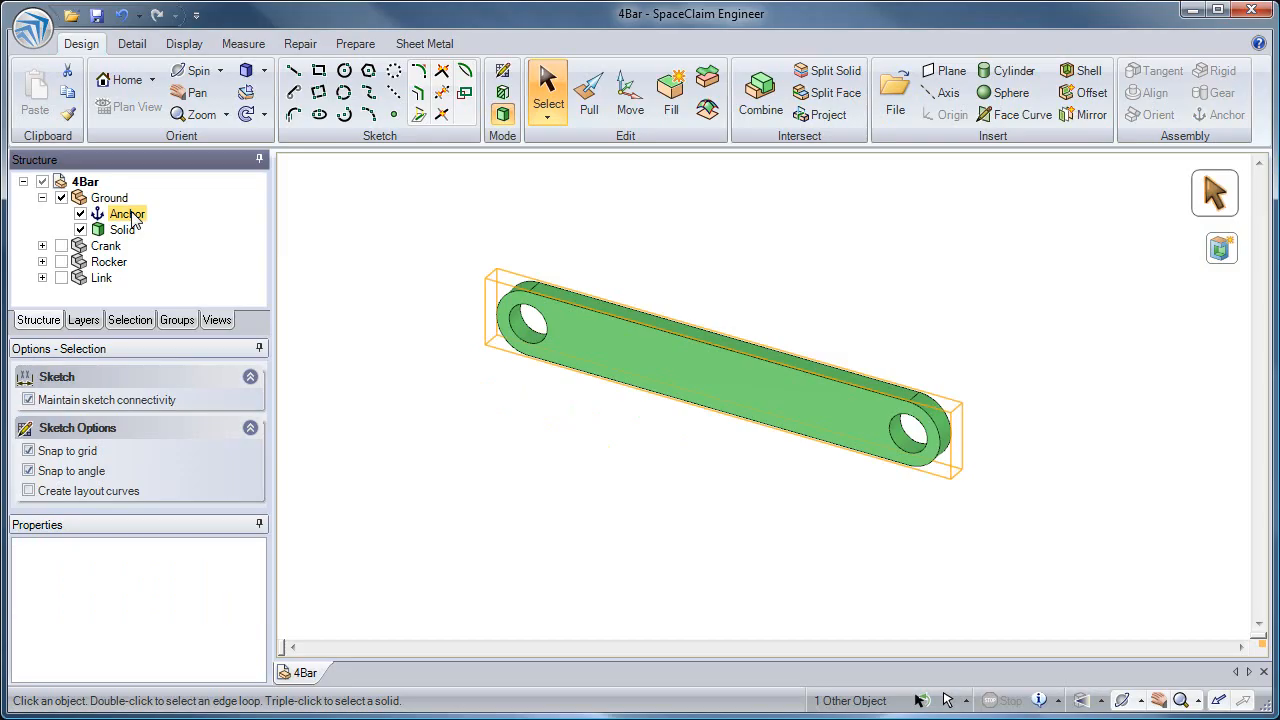
- Try to move the anchored Ground component along its length and vertically with the Move tool
click(627, 110)
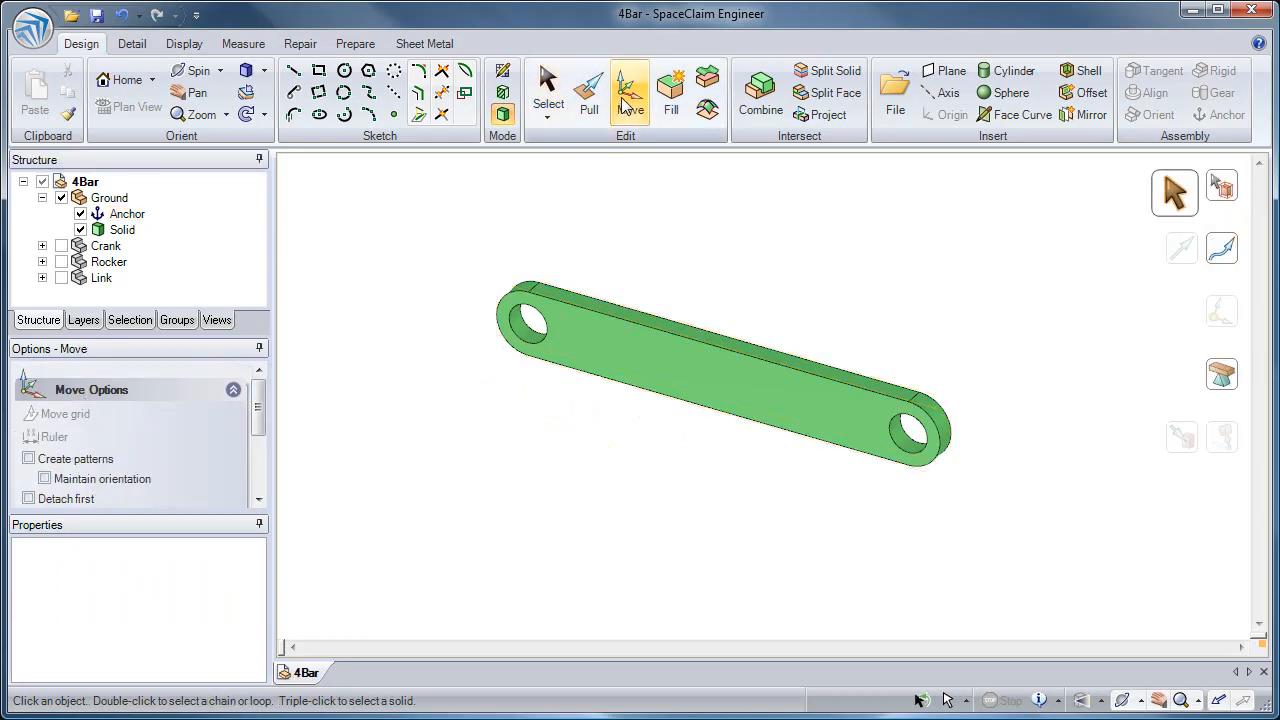
click(630, 370)
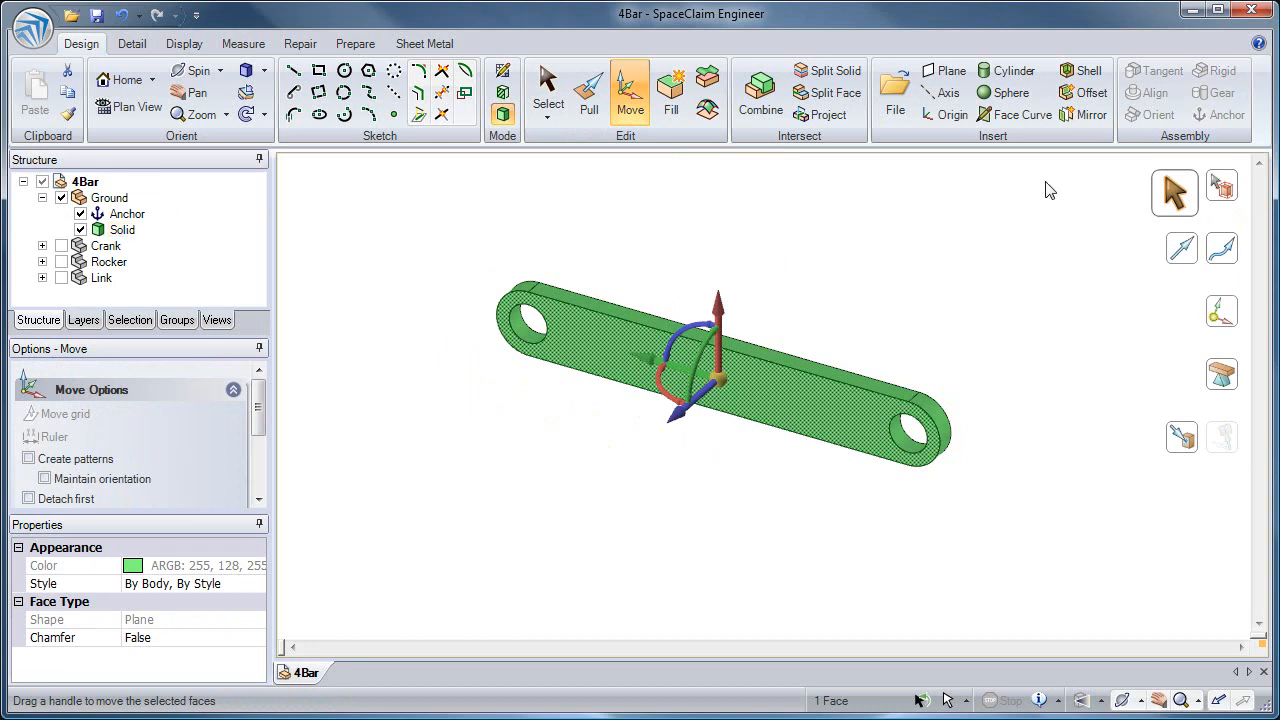
click(1220, 192)
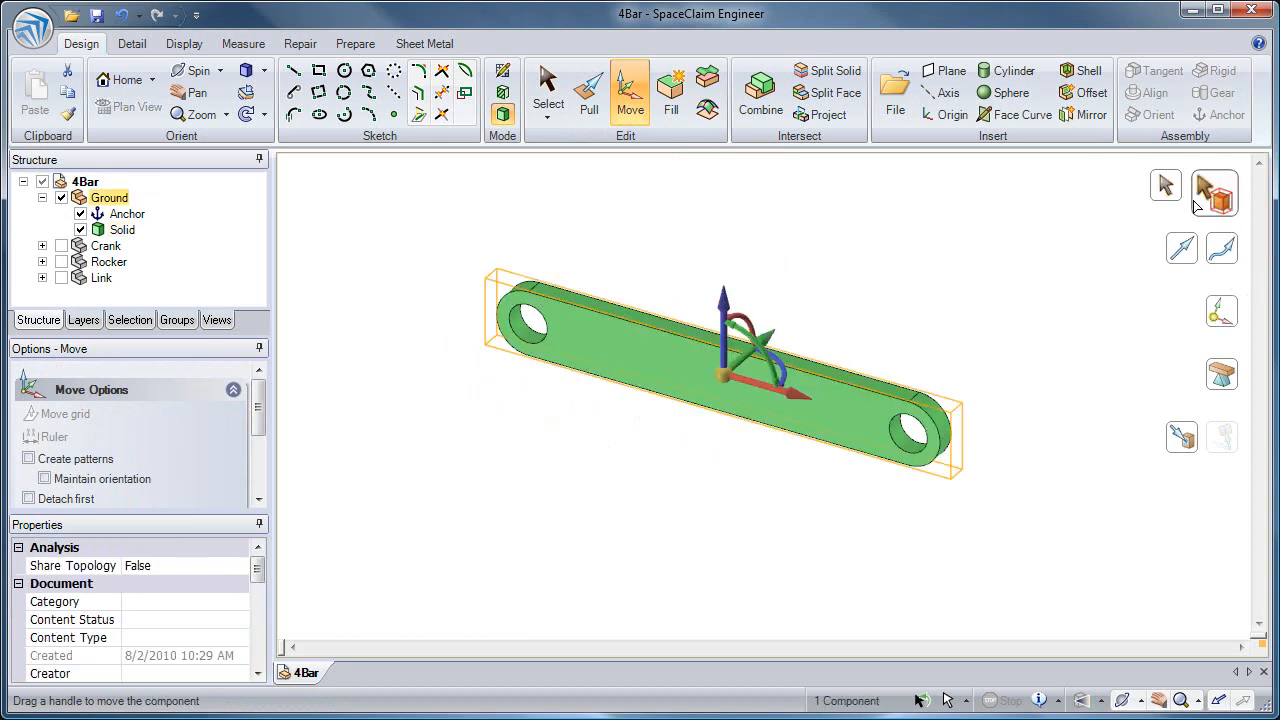
drag(793, 398, 873, 421)
click(735, 486)
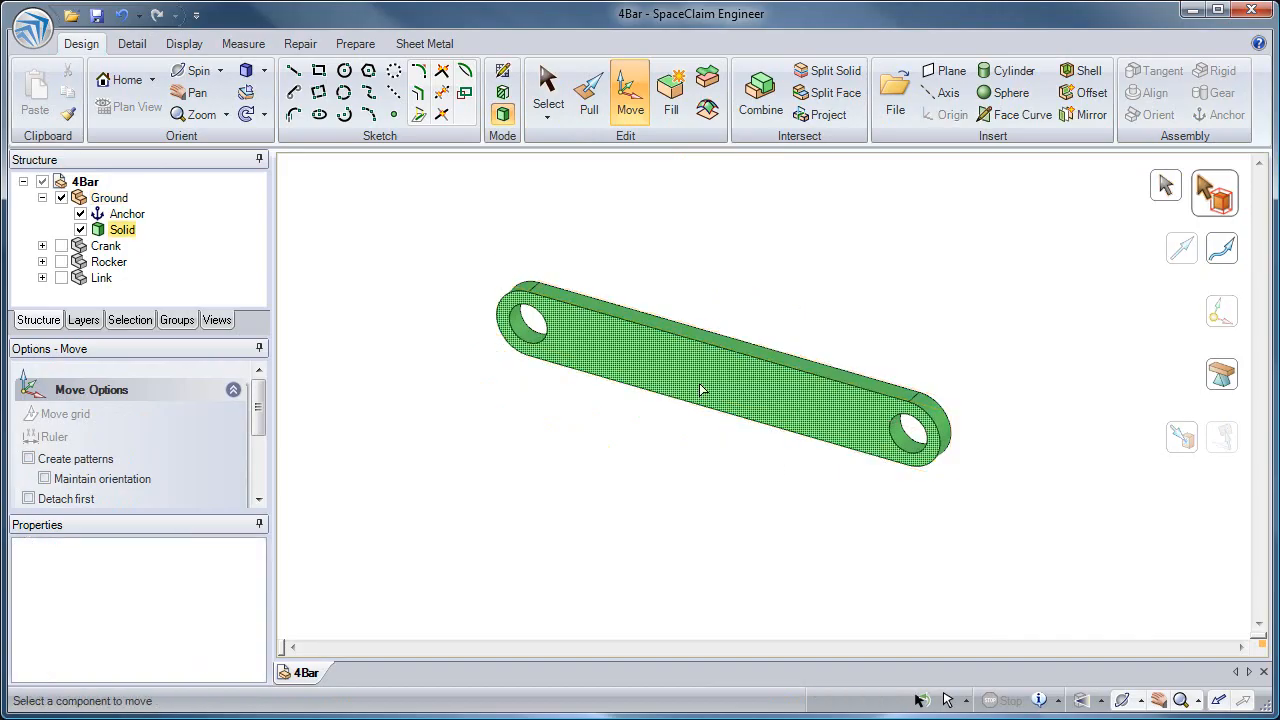
click(703, 397)
drag(723, 287, 722, 225)
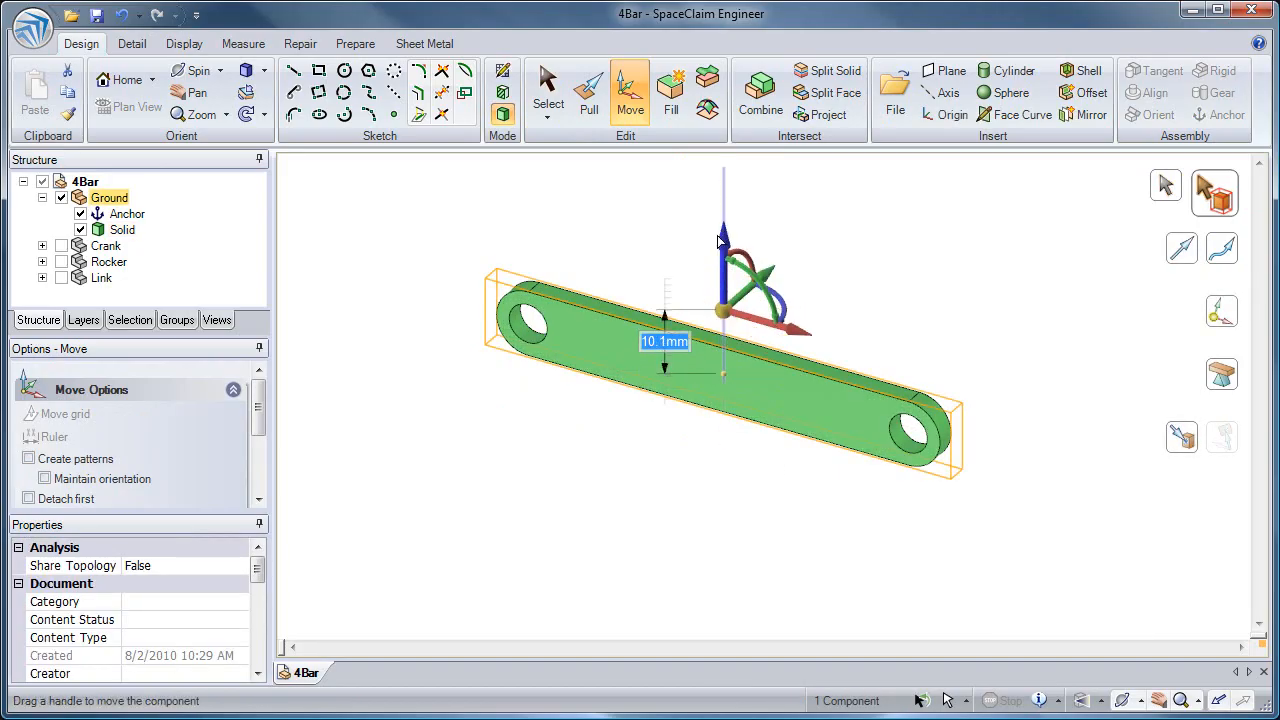
click(725, 438)
click(722, 405)
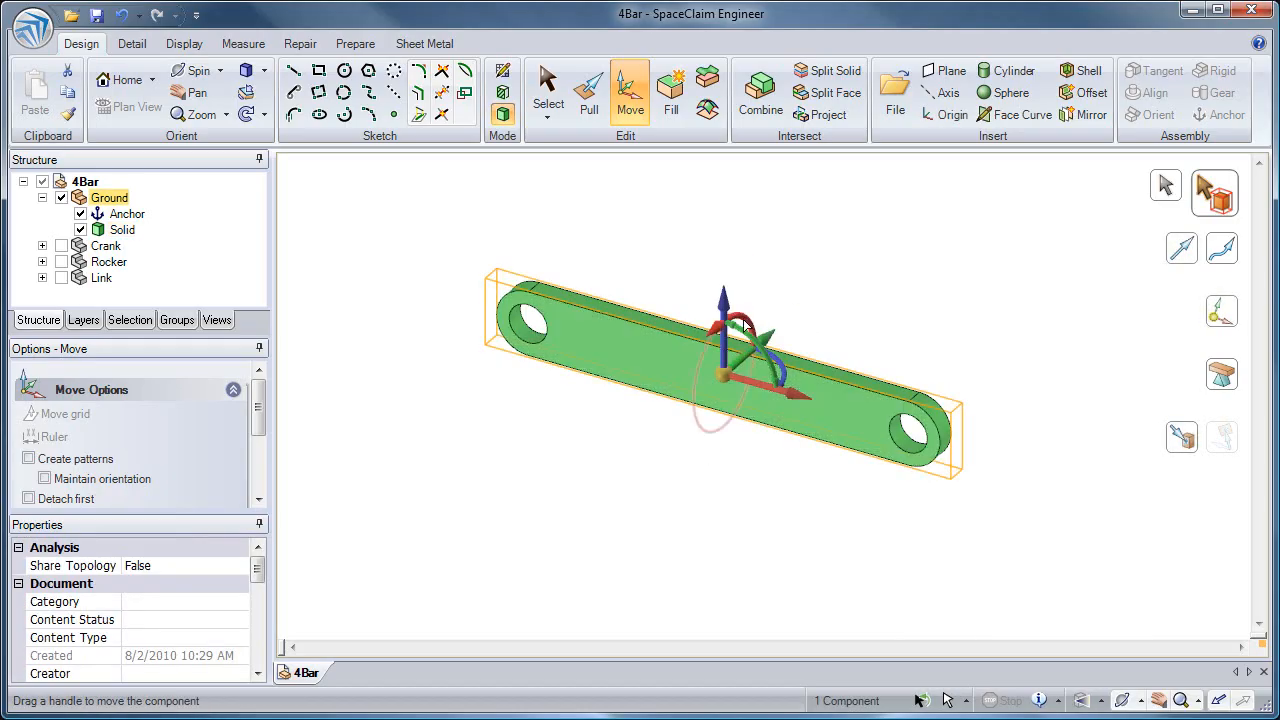
click(690, 485)
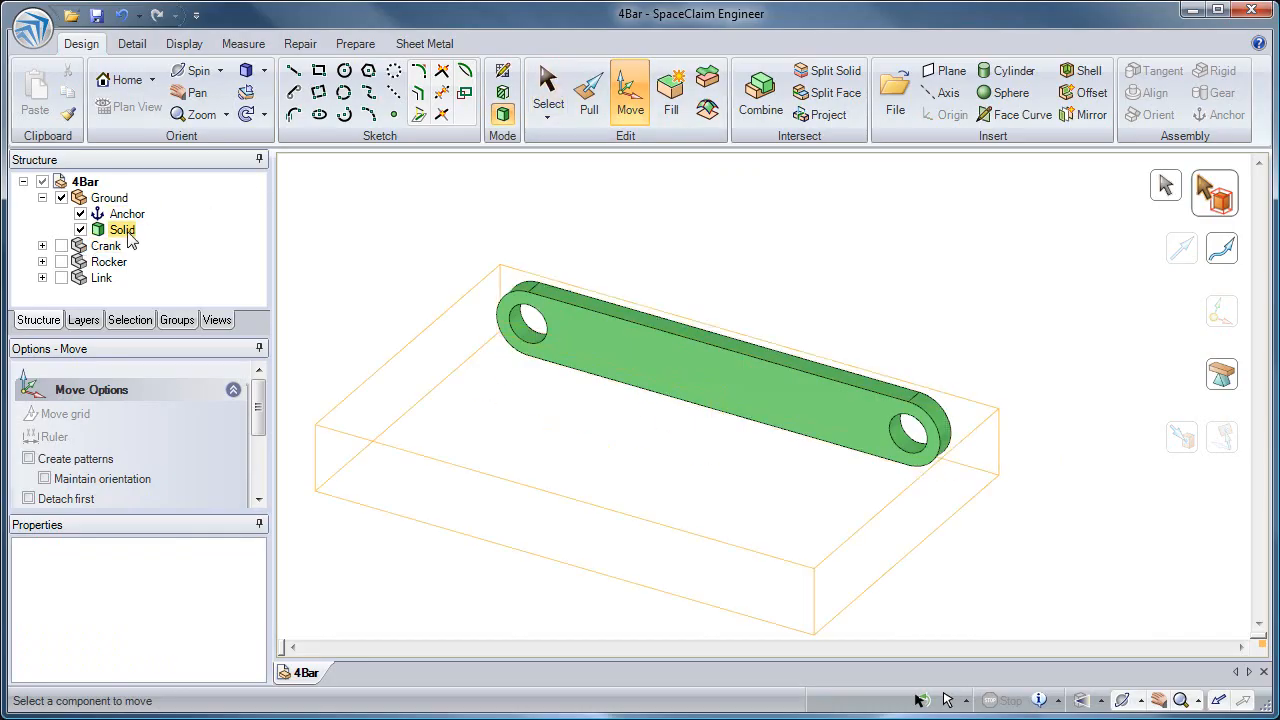
- Show the Crank component and align the axis of its left hole with the axis of Ground's left hole
click(61, 246)
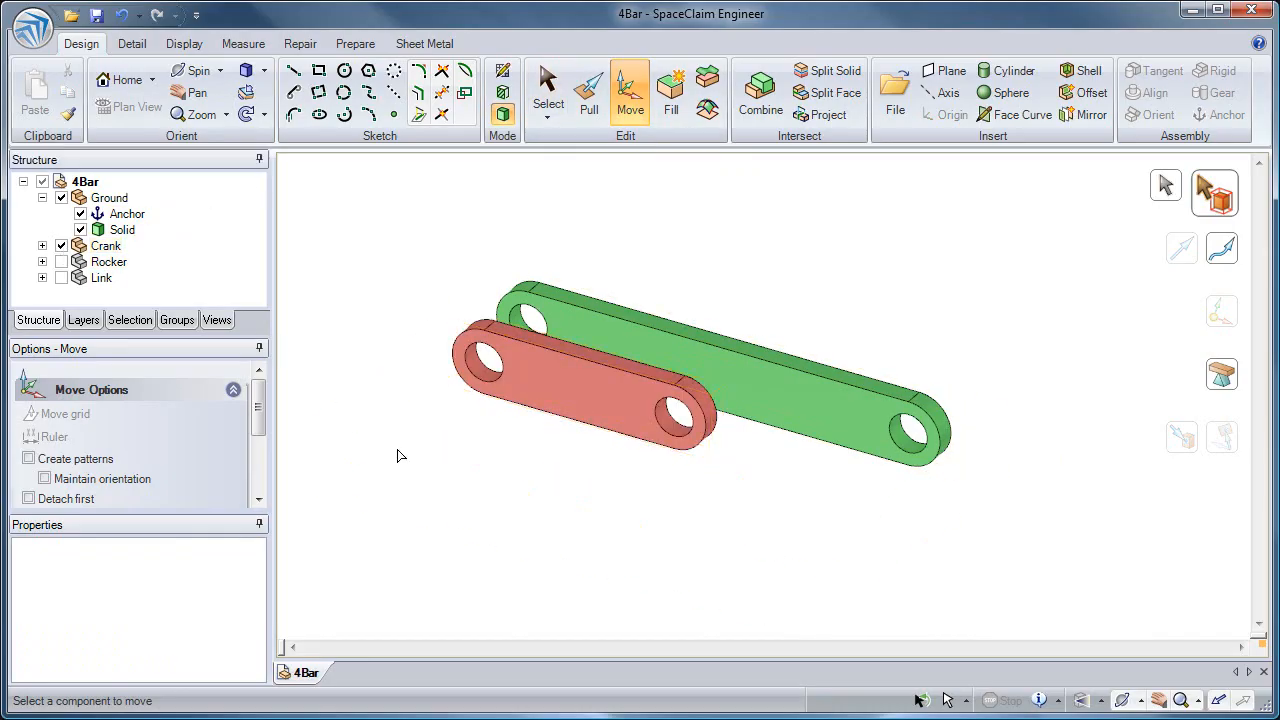
click(547, 92)
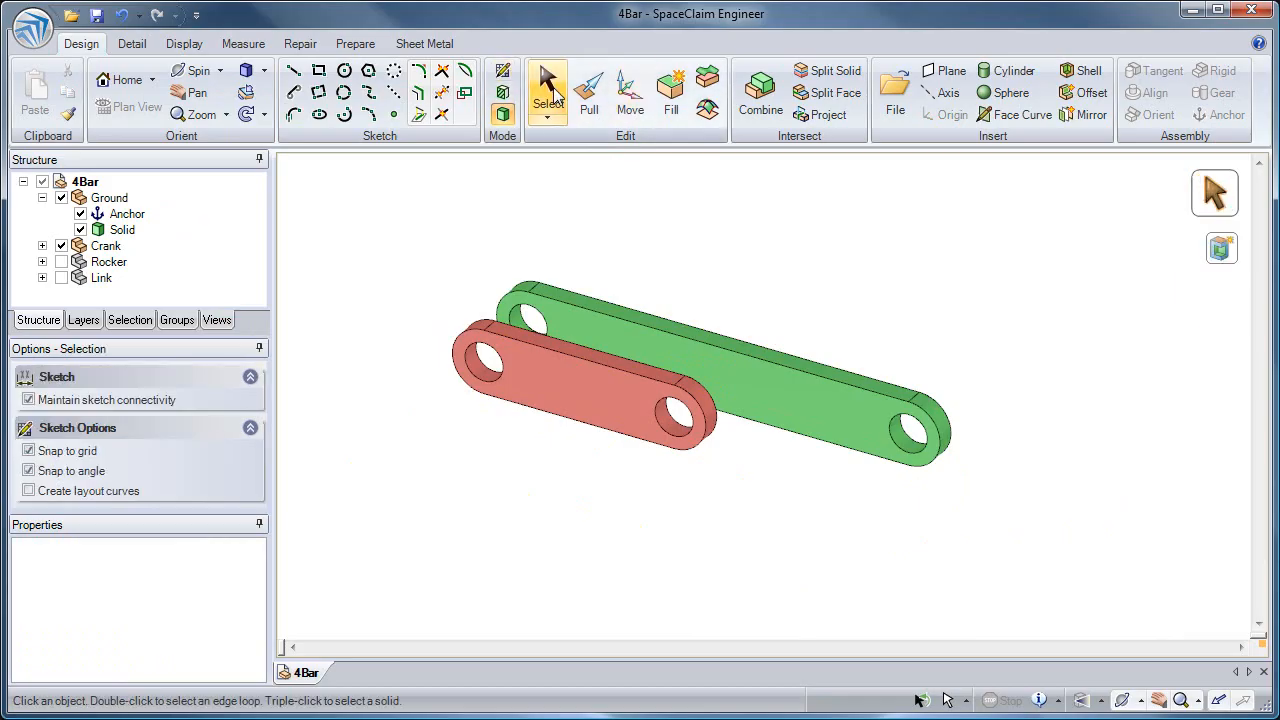
click(486, 371)
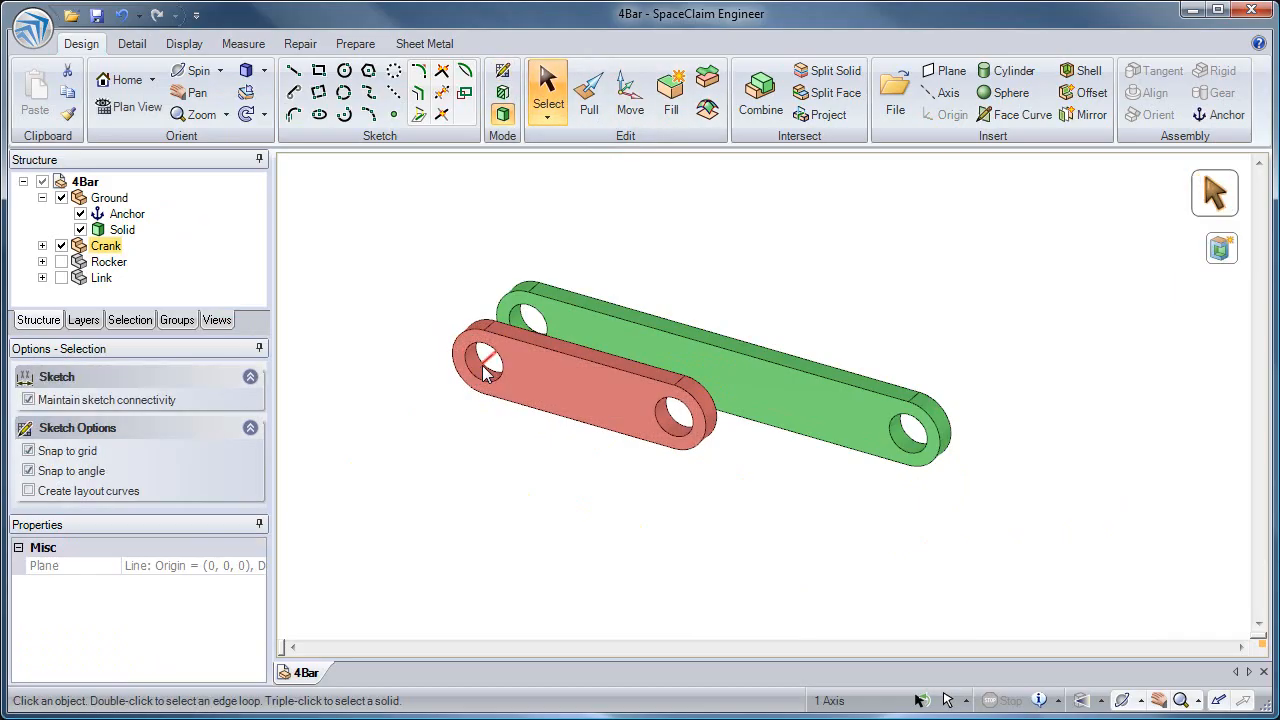
ctrl+click(533, 325)
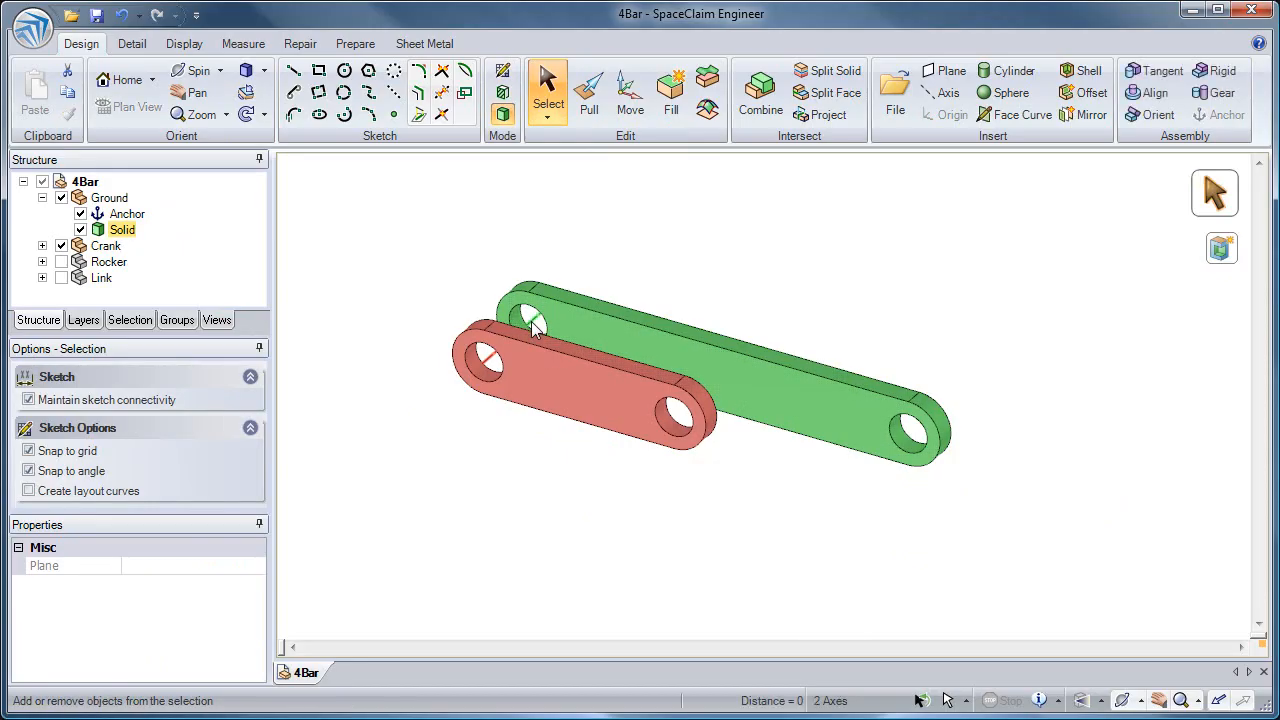
click(1155, 95)
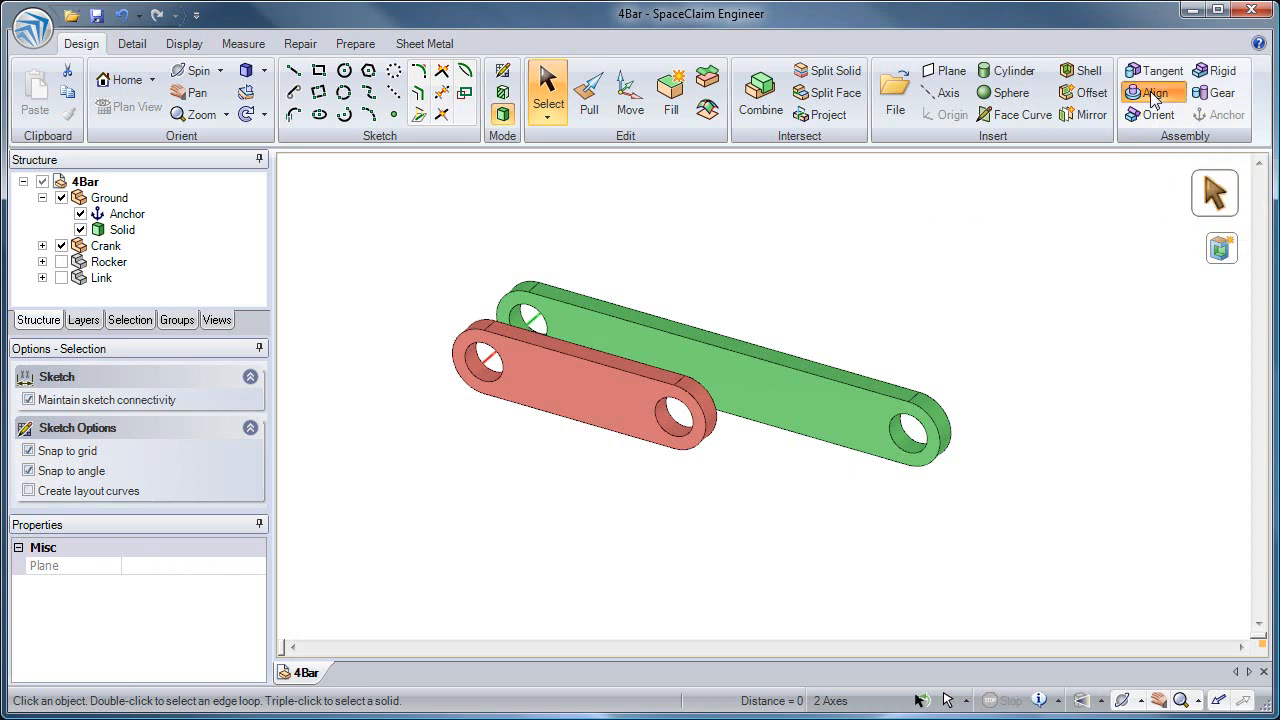
- Rotate the Crank component about its aligned hole axis by about 49 degrees with the Move tool
click(624, 96)
click(555, 389)
click(1221, 189)
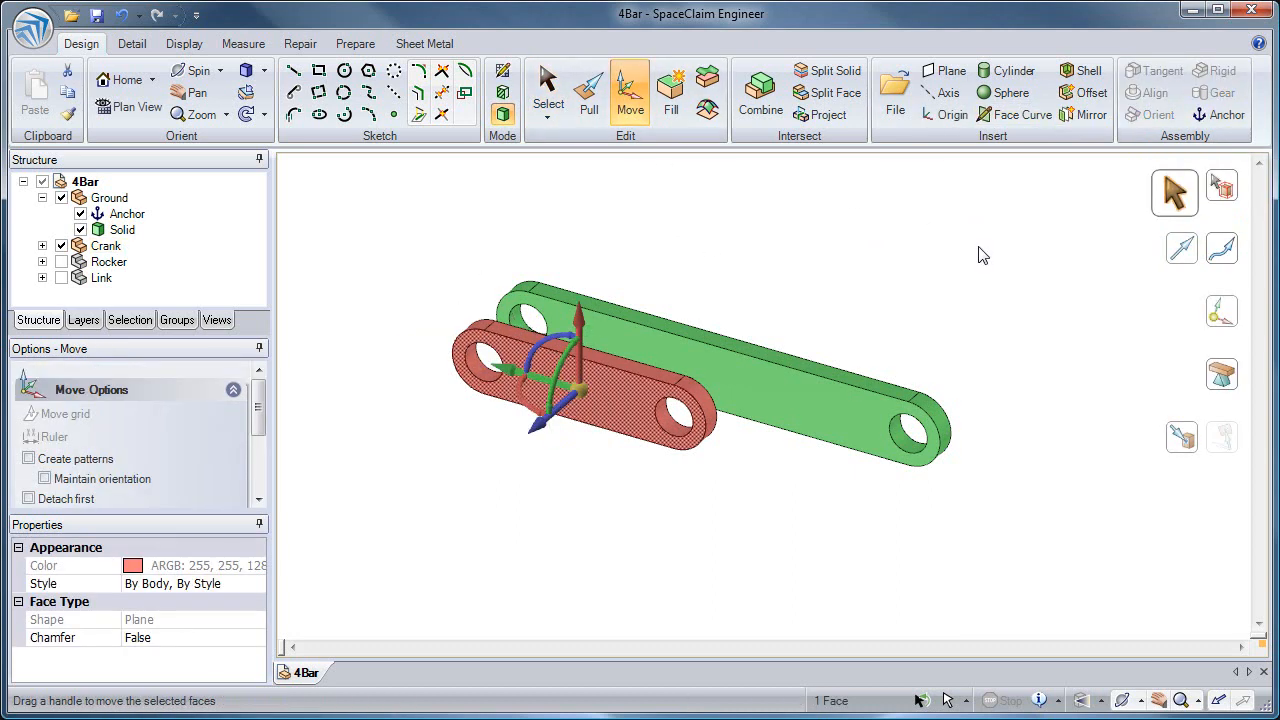
click(560, 350)
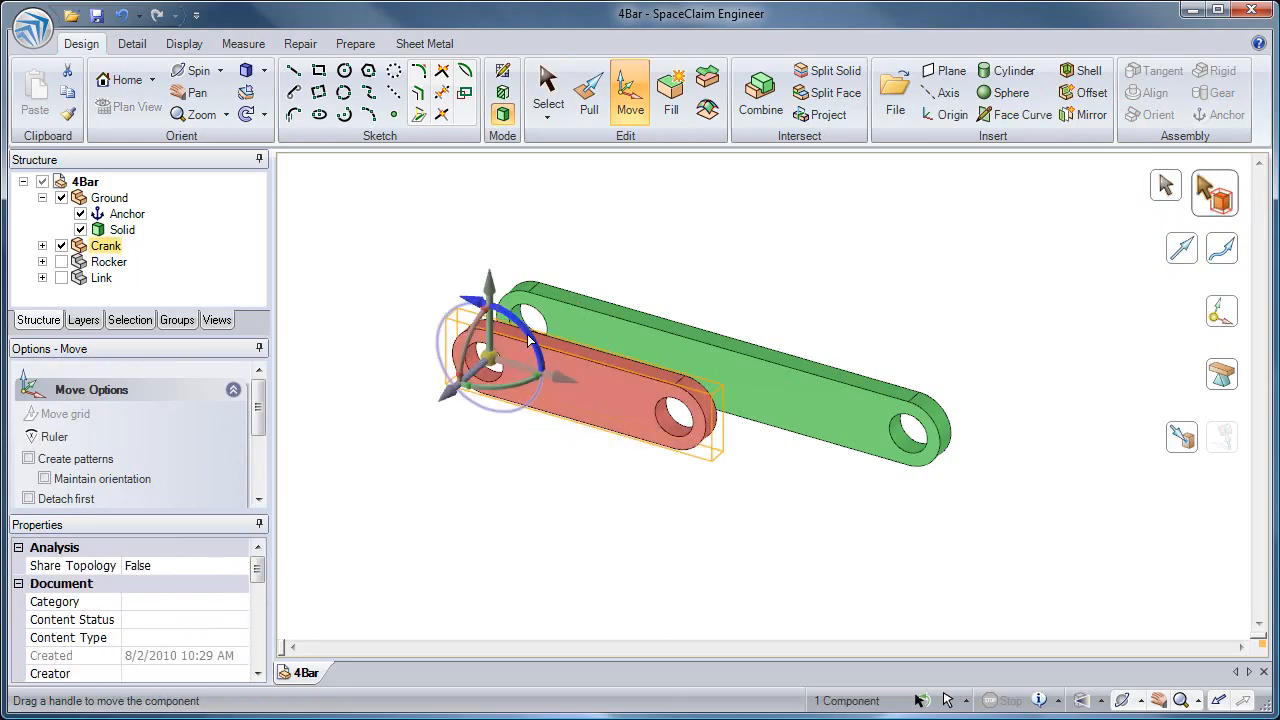
drag(816, 319, 554, 193)
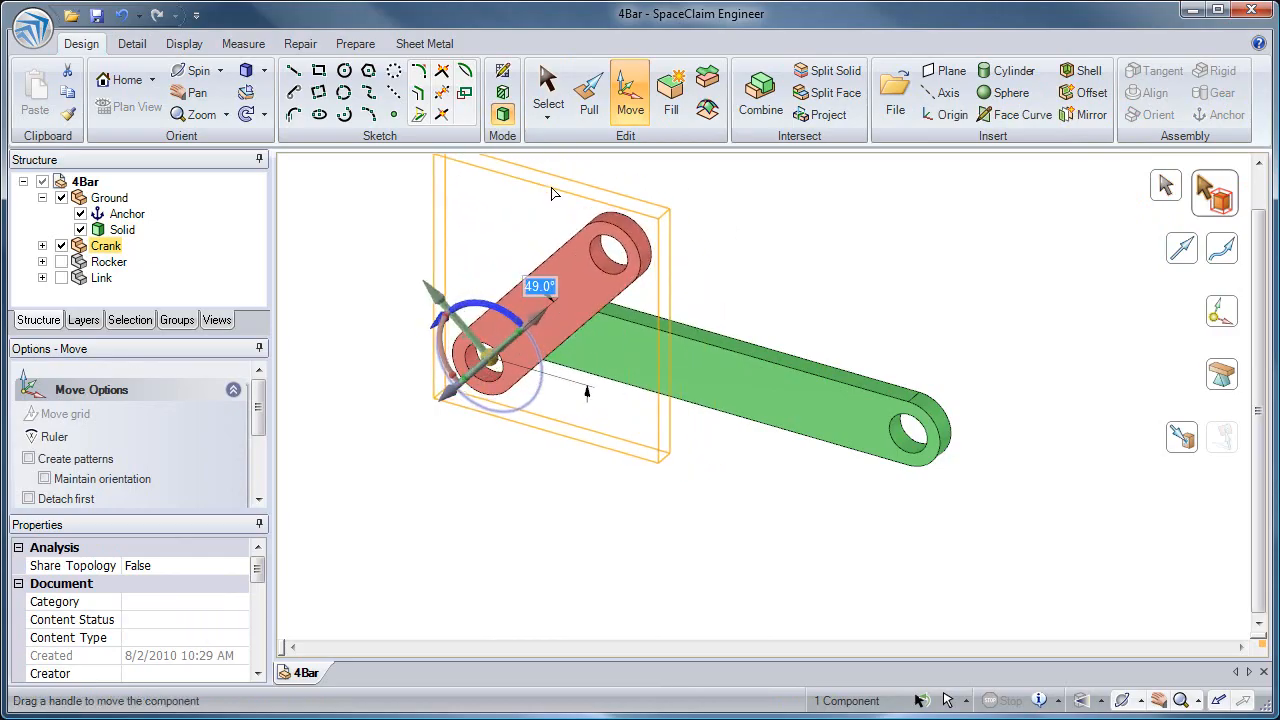
click(575, 553)
click(550, 318)
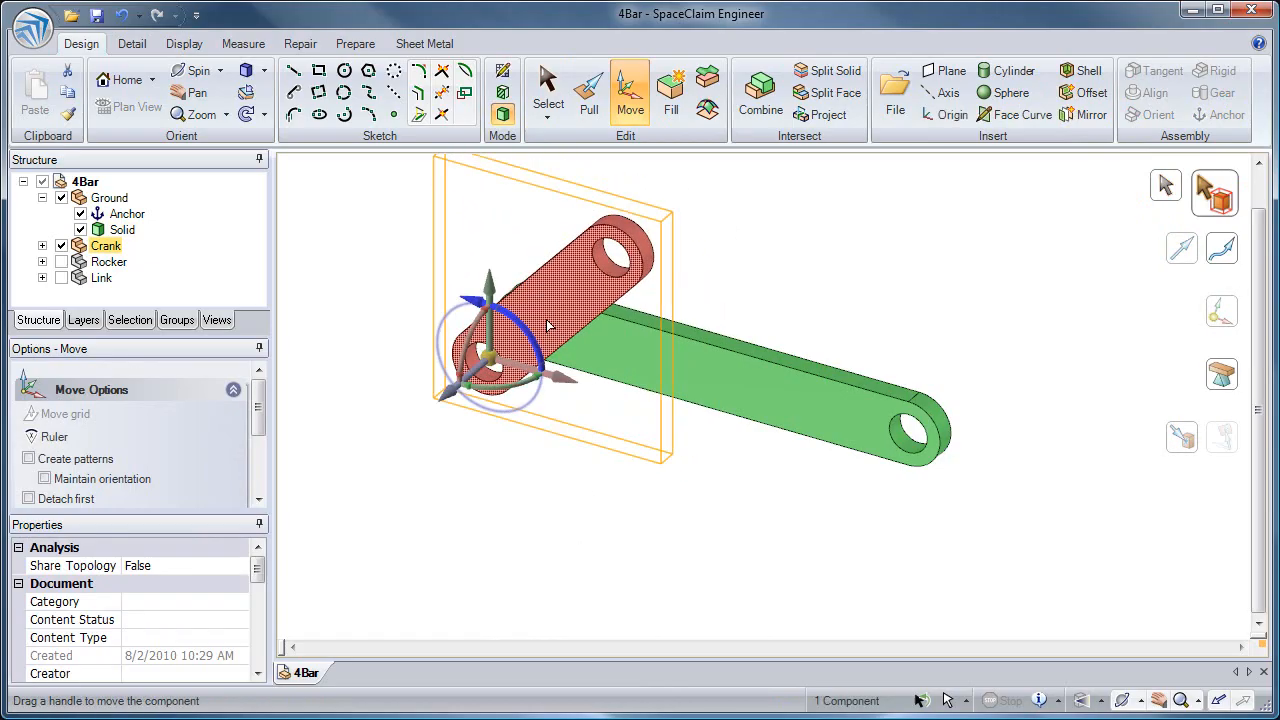
- Slide the Crank along the aligned hole axis to behind Ground and try to move it perpendicular to that axis
drag(447, 398, 590, 285)
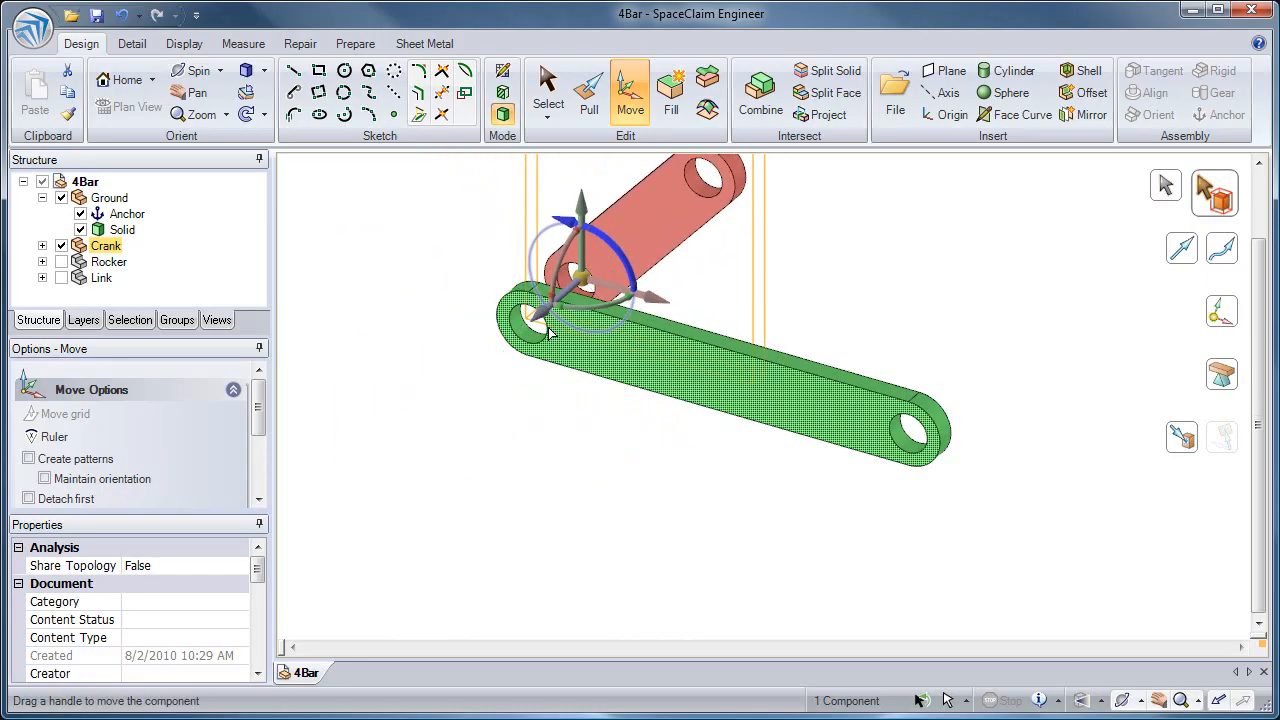
drag(648, 302, 741, 328)
click(906, 309)
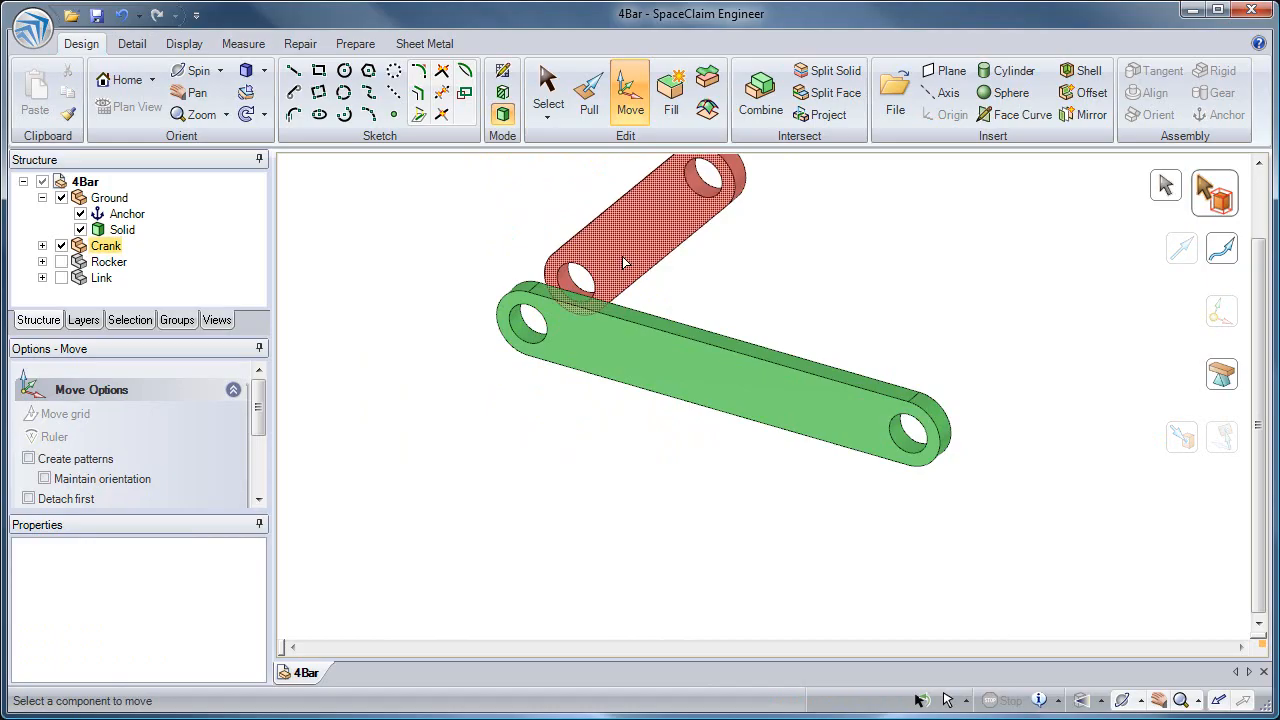
- Apply a Tangent condition between a flat face of the Crank and the front face of Ground
click(548, 95)
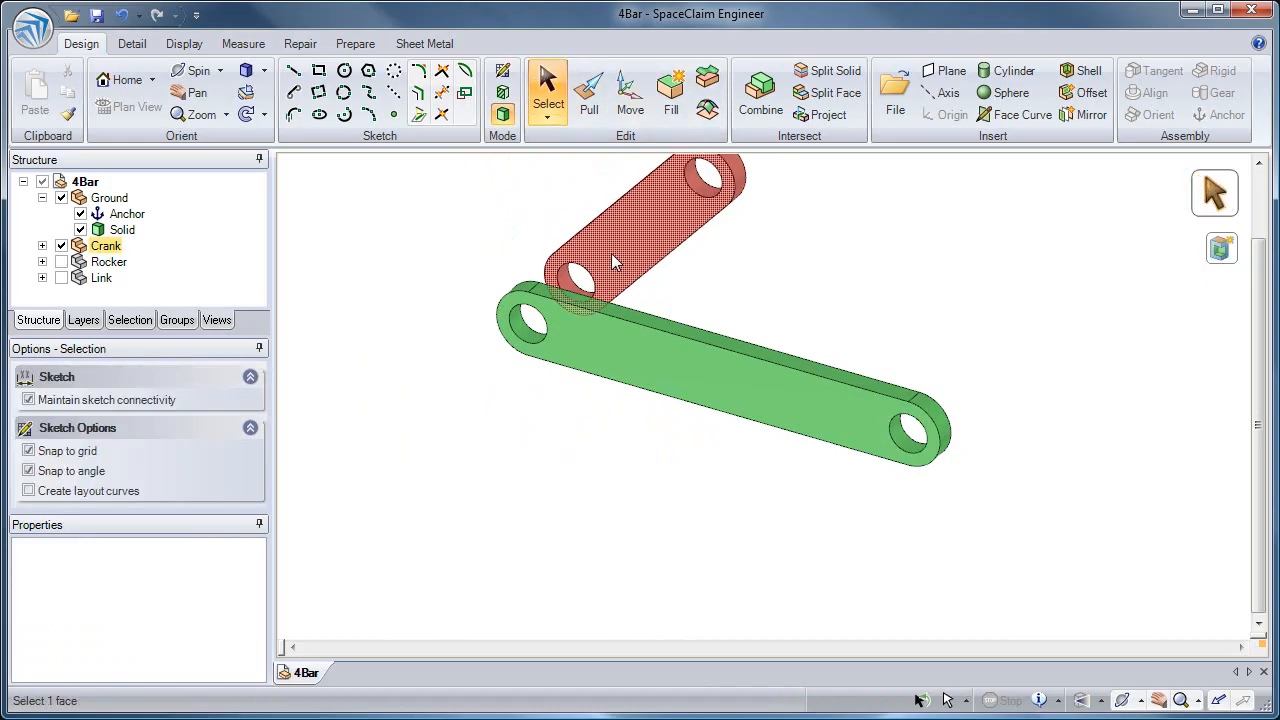
click(615, 258)
ctrl+click(586, 366)
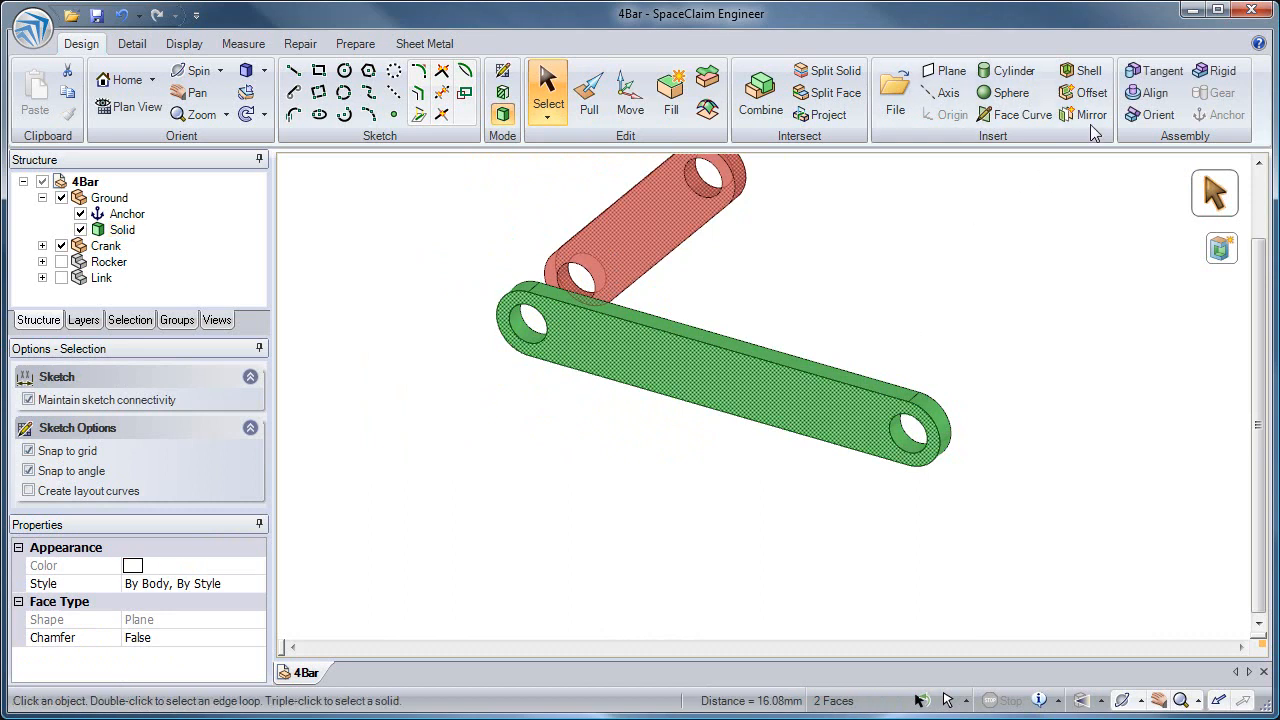
click(1157, 75)
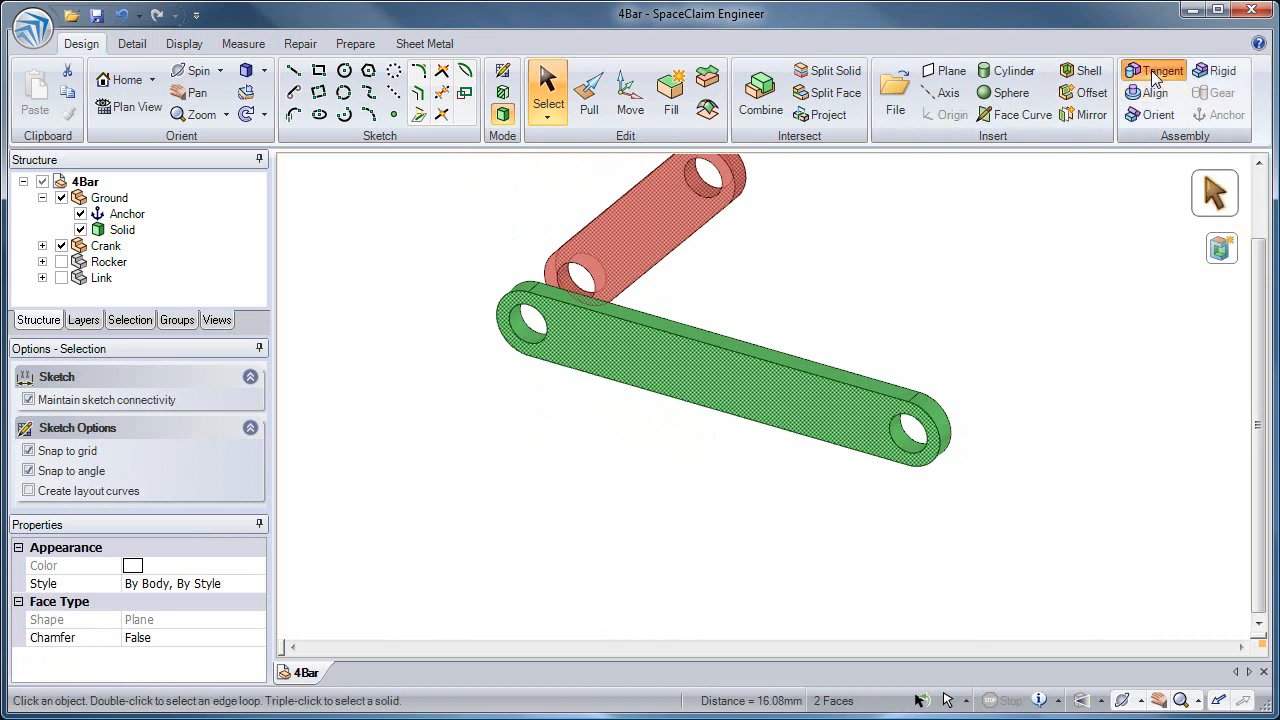
click(898, 254)
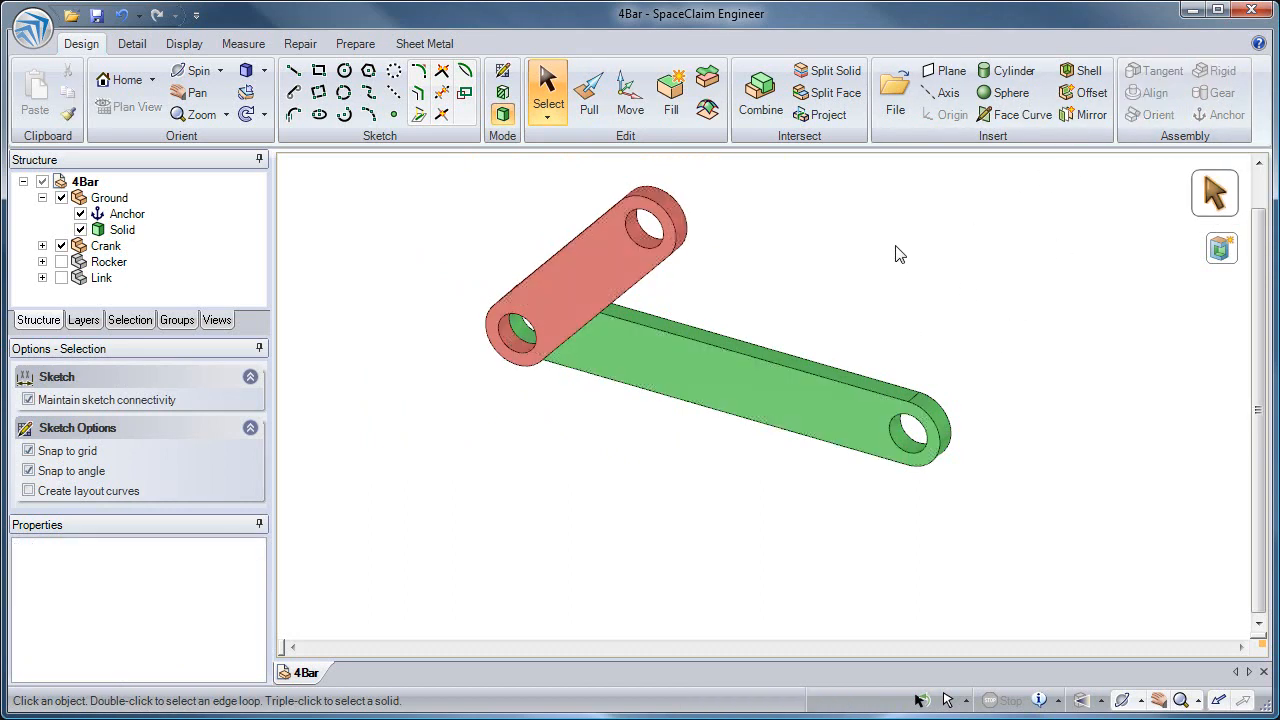
- Rotate the Crank component about the aligned hole axis by about 340 degrees and try to pull it along that axis
click(630, 95)
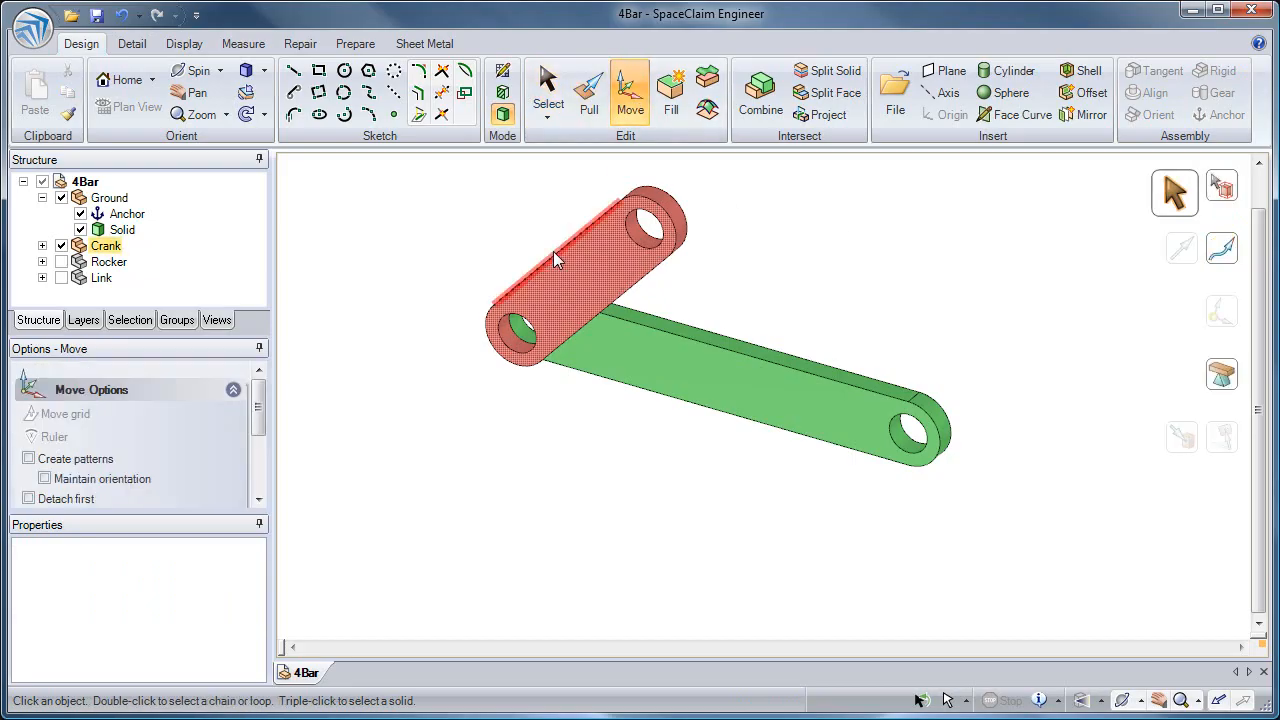
click(556, 310)
click(1220, 192)
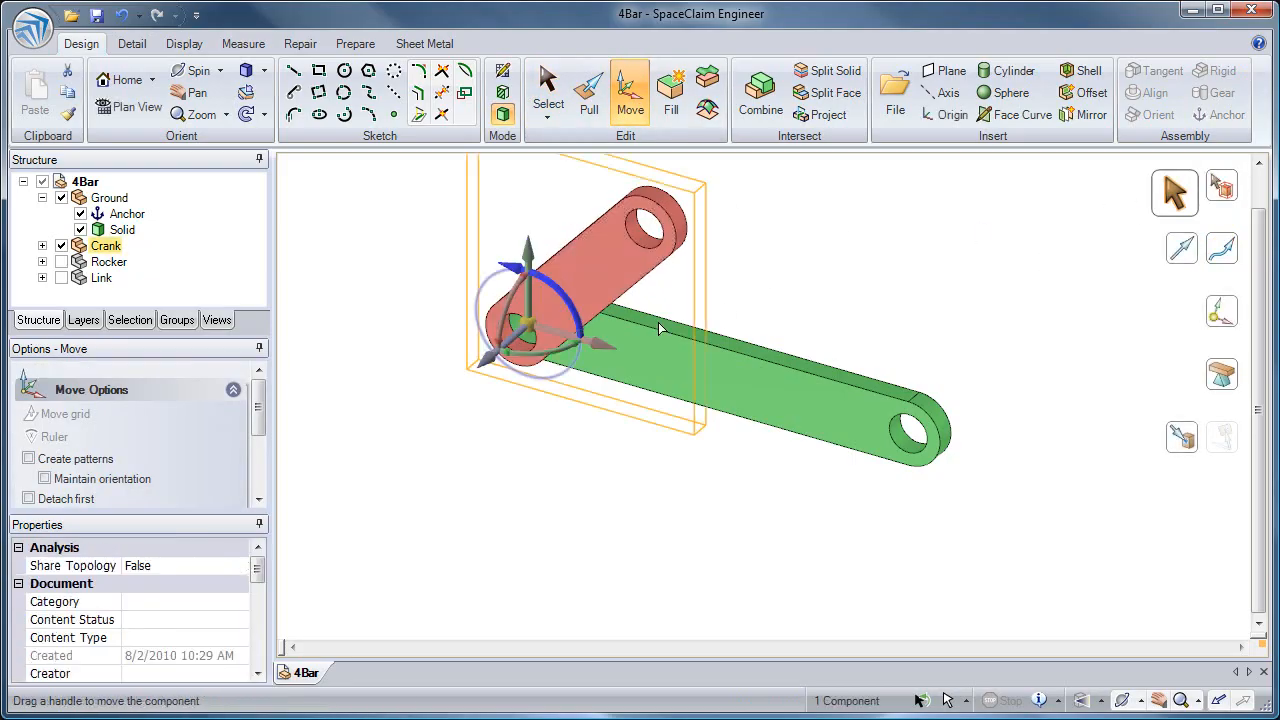
drag(623, 466, 565, 417)
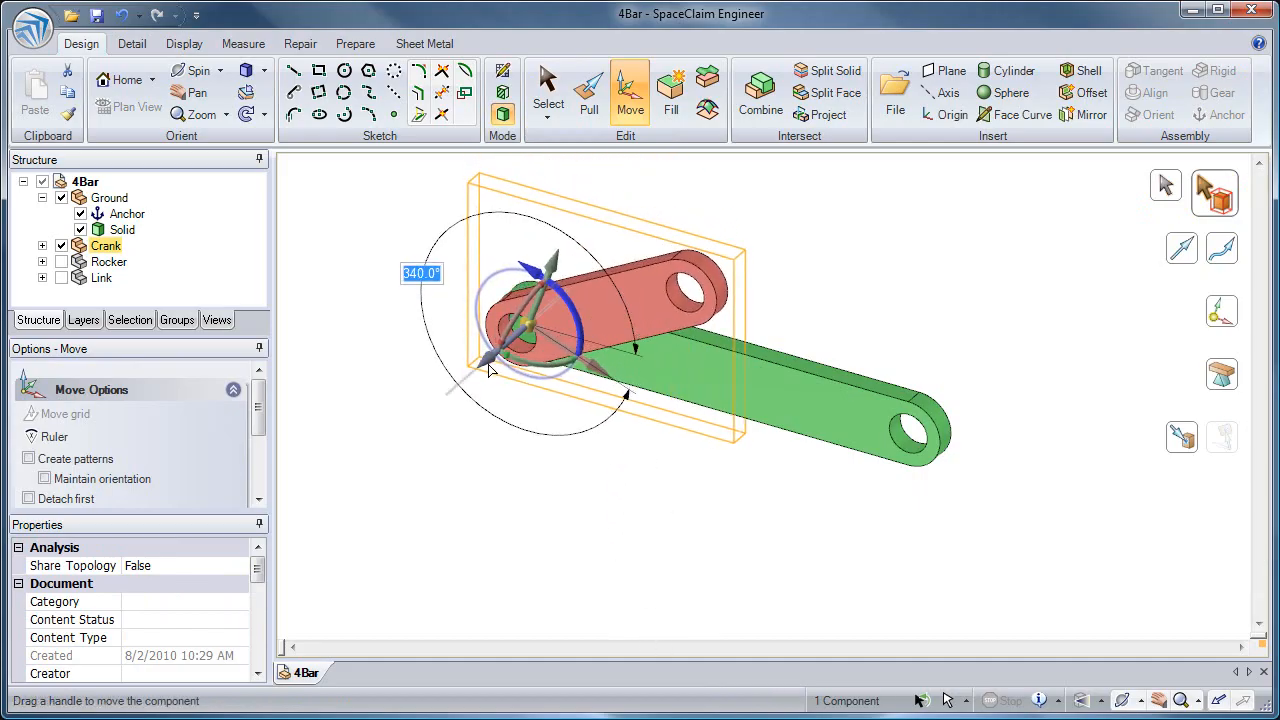
drag(477, 378, 362, 540)
click(651, 501)
- Expand the Crank component in the structure and examine its Align and Tangent conditions
click(105, 245)
click(42, 245)
click(122, 261)
click(127, 279)
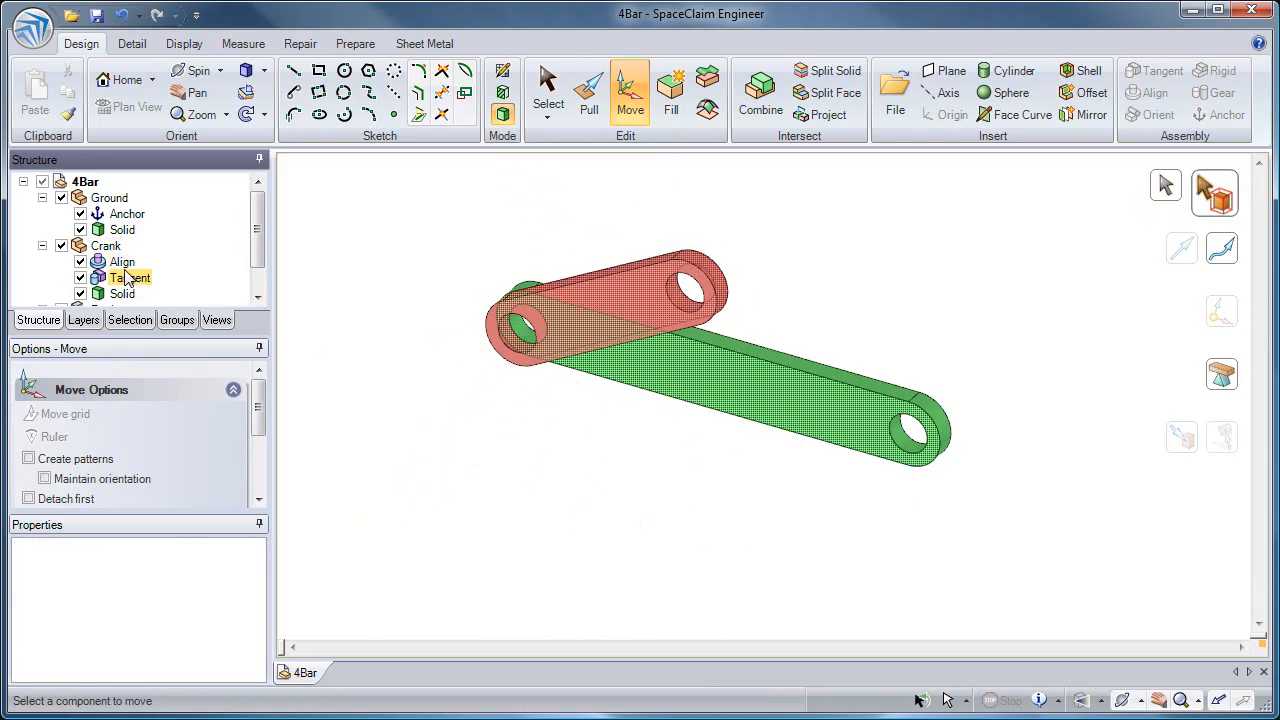
- Show the Rocker component and align the axis of its right hole with the axis of Ground's right hole
scroll(254, 240, down, 1)
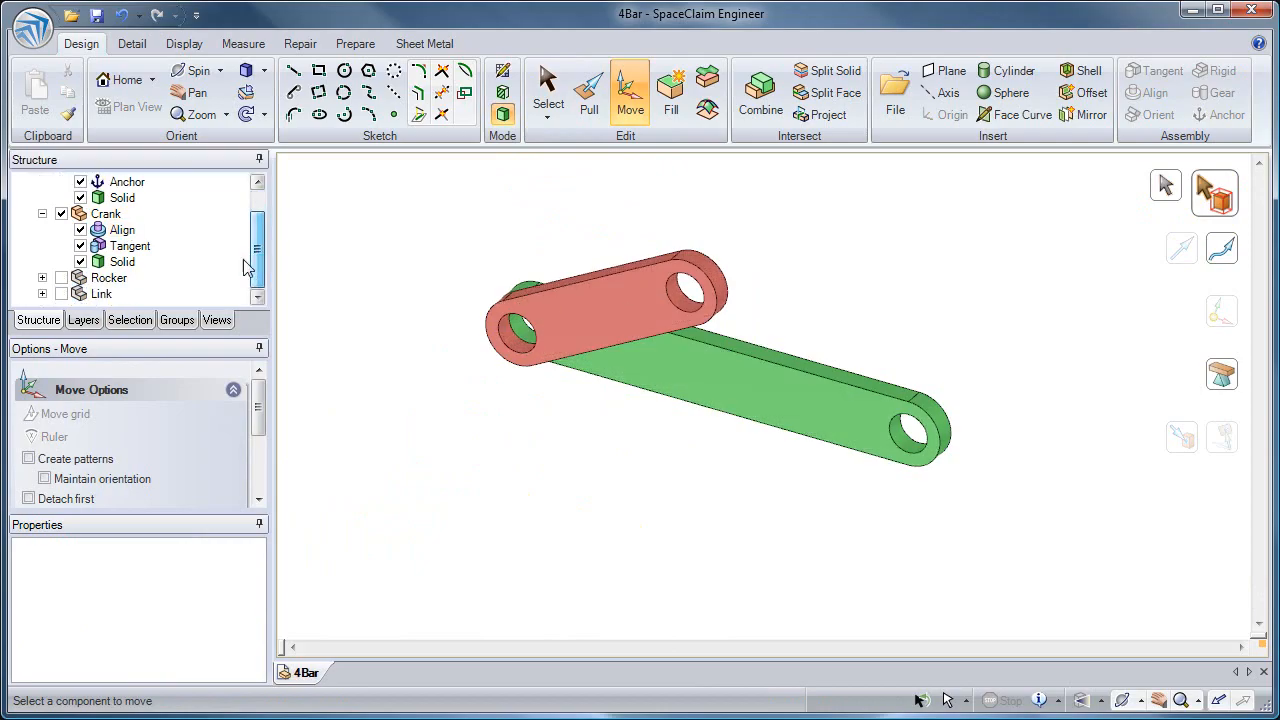
click(61, 278)
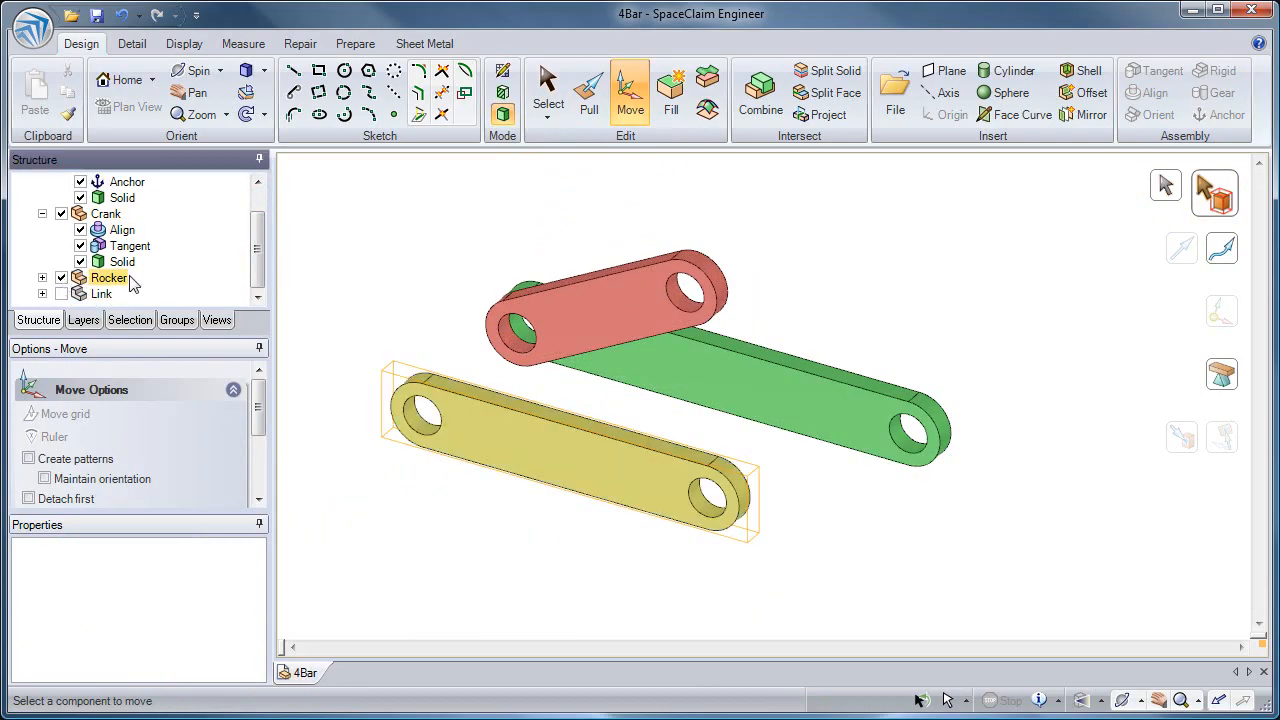
click(546, 95)
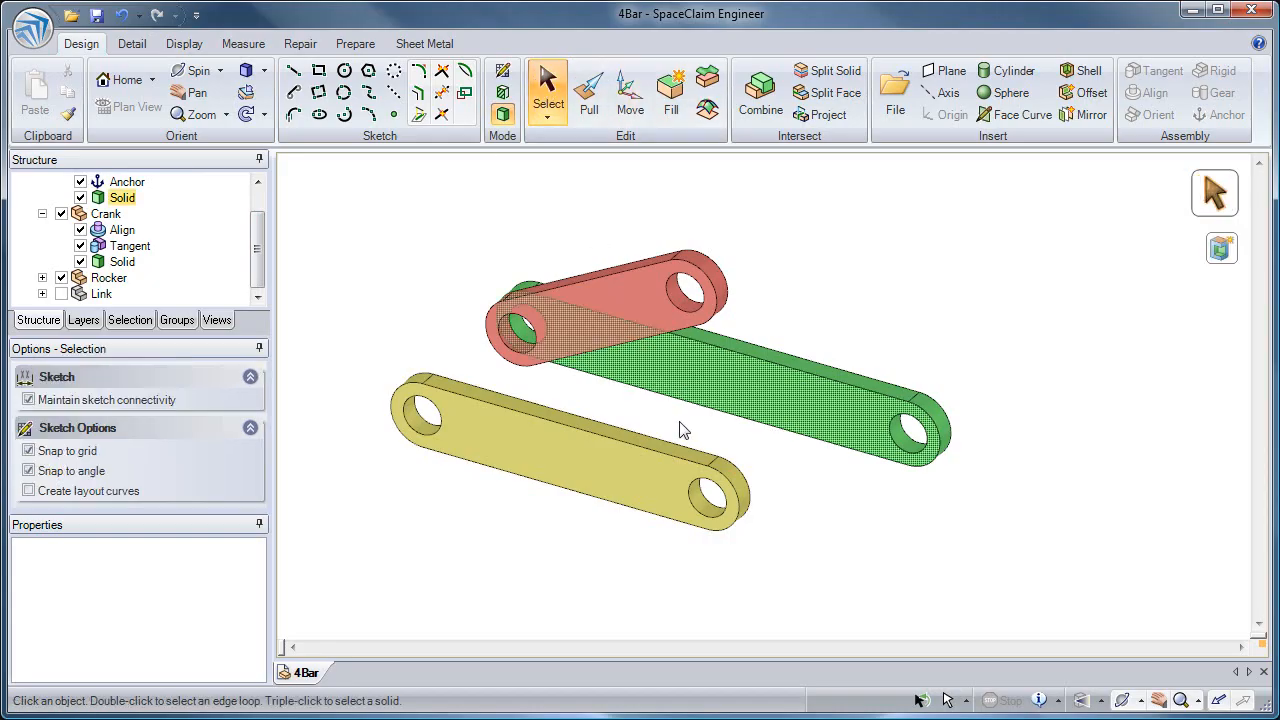
click(706, 490)
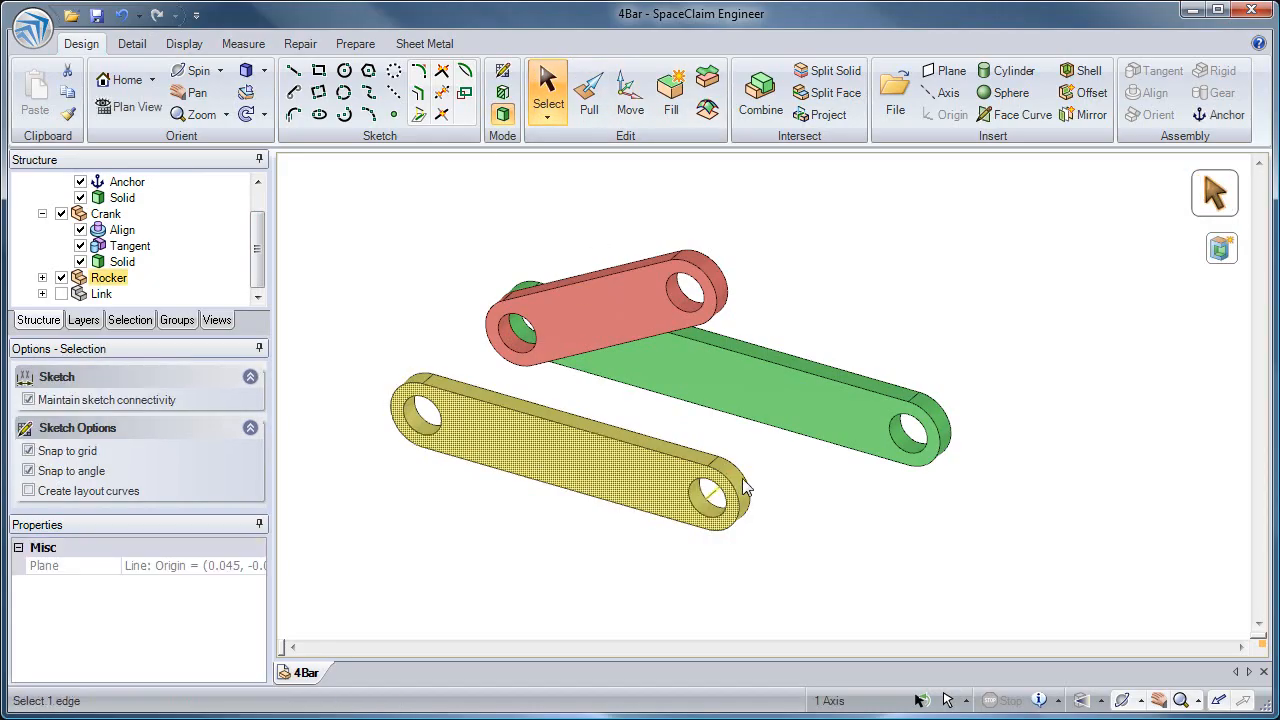
ctrl+click(916, 438)
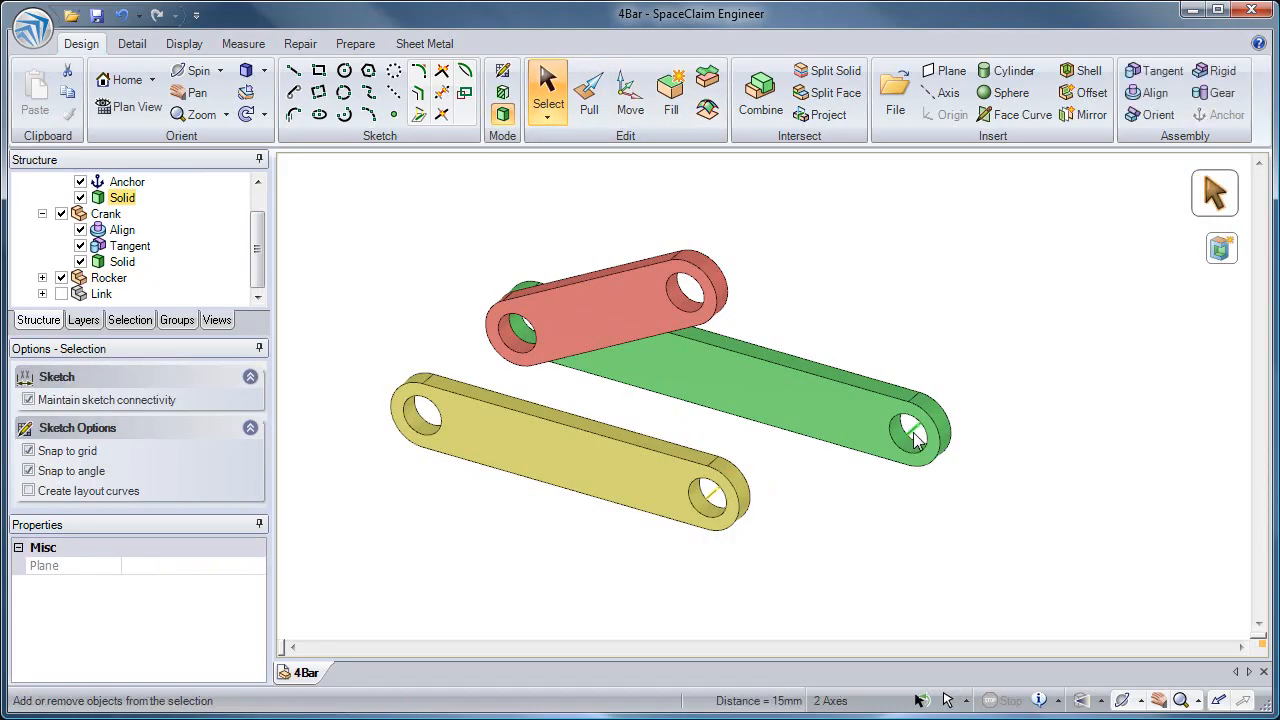
click(1143, 96)
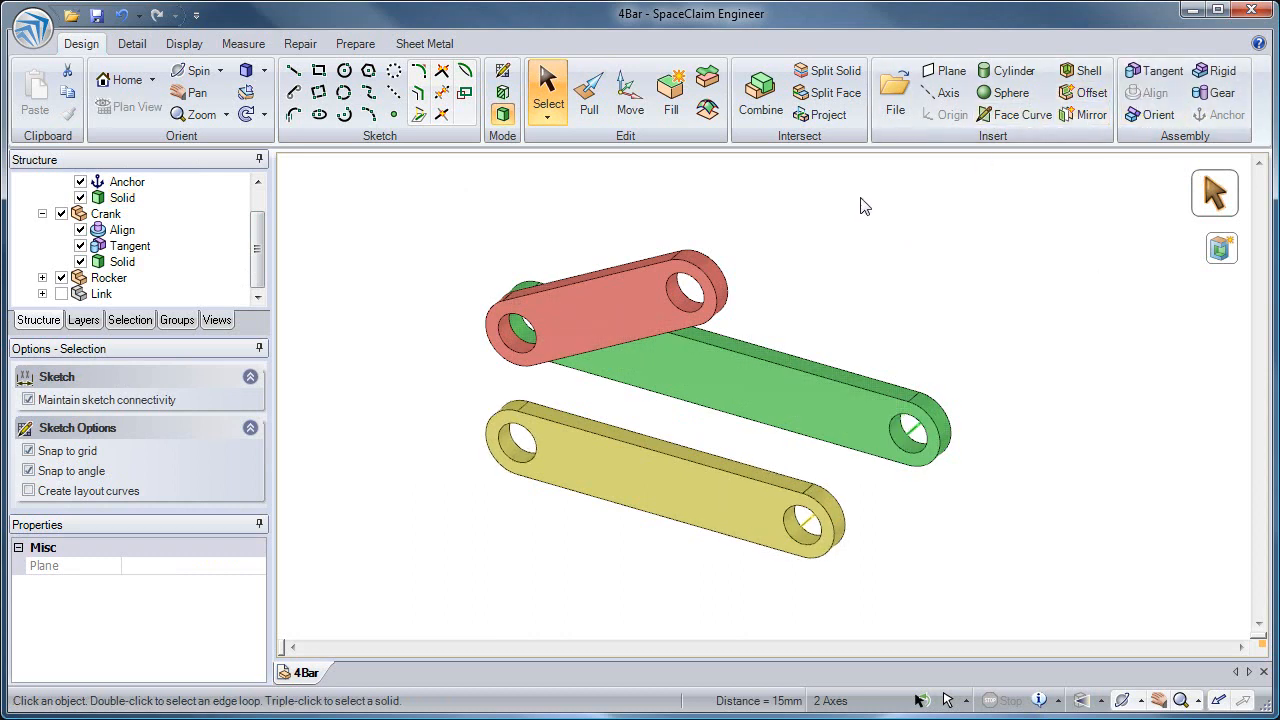
- Apply a Tangent condition between a flat face of the Rocker and the front face of Ground
click(712, 480)
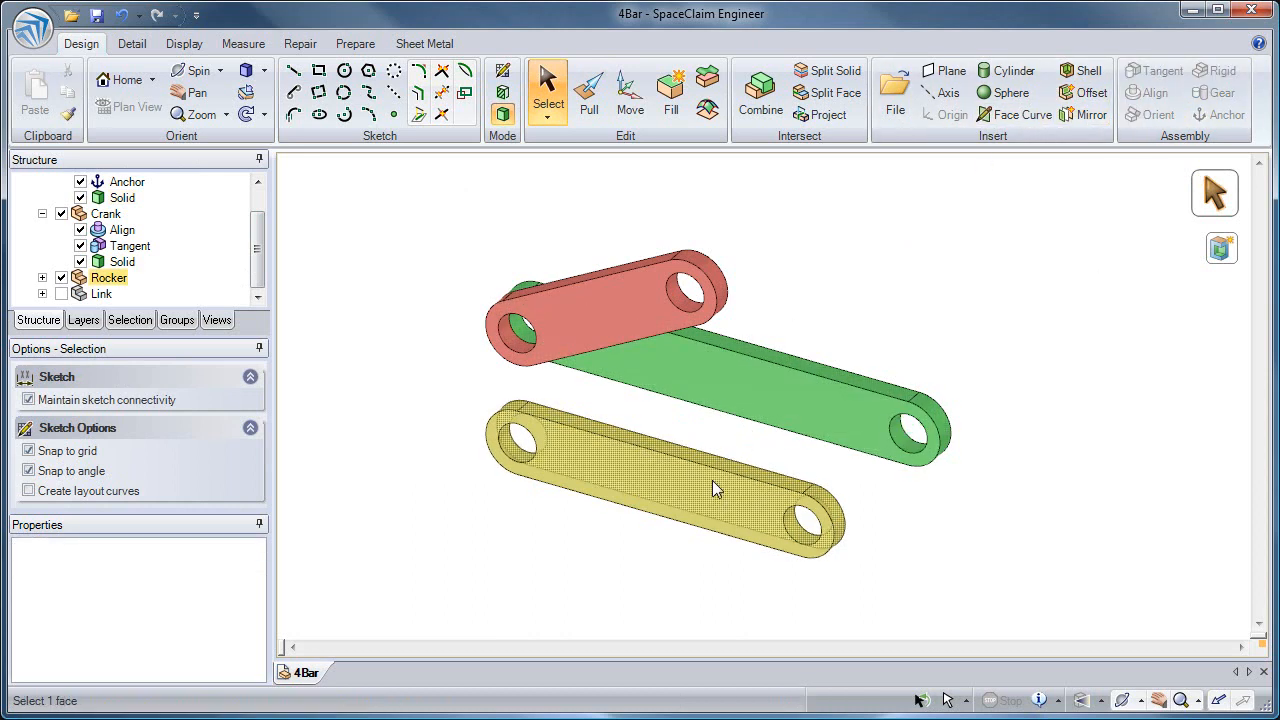
ctrl+click(821, 413)
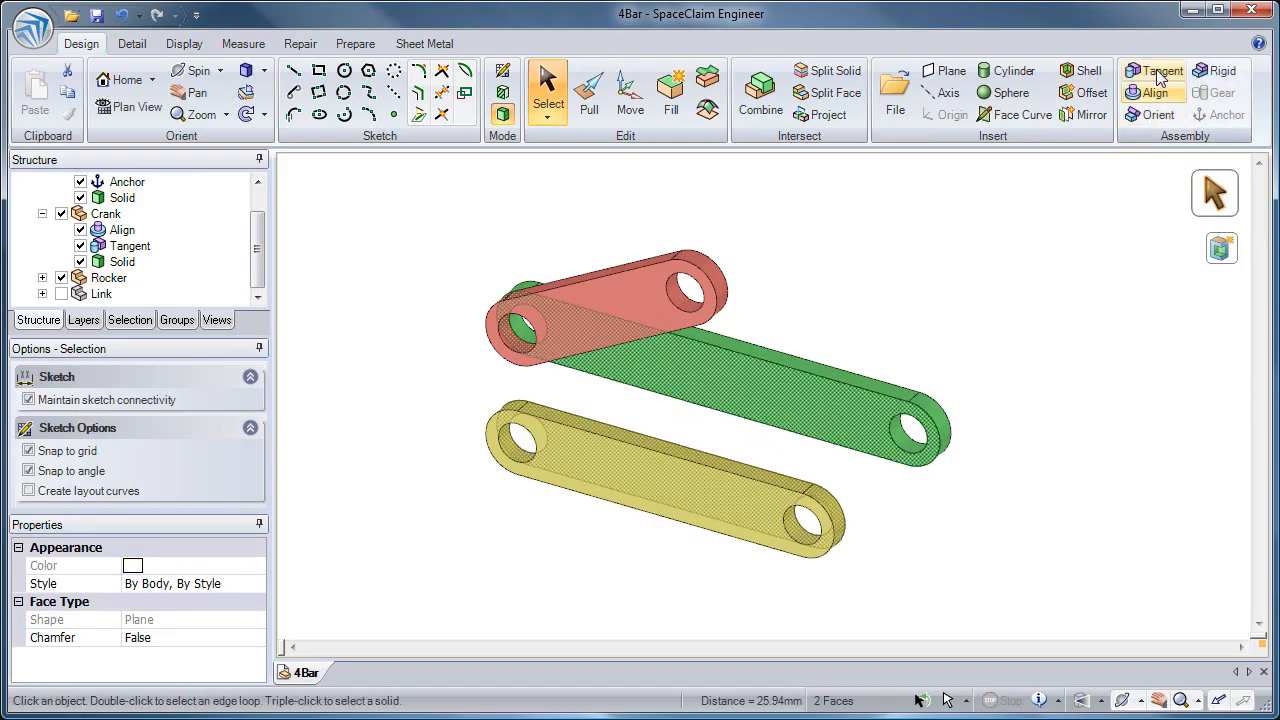
click(1160, 72)
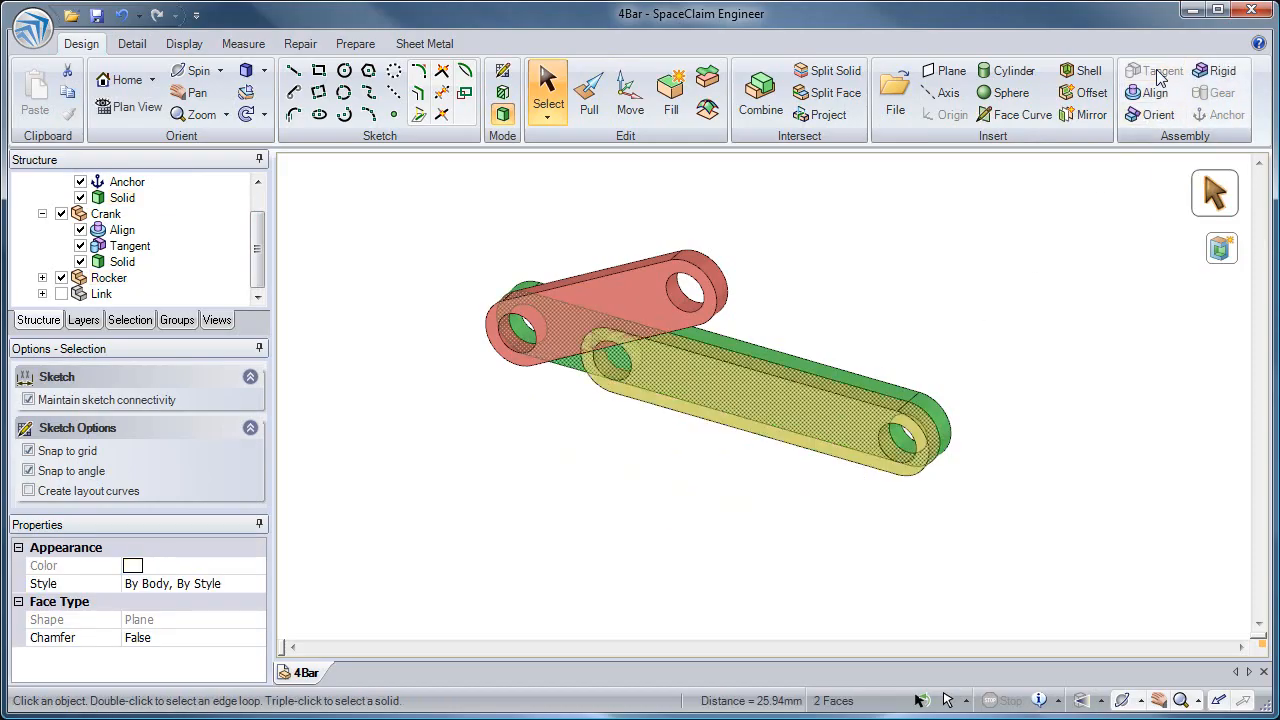
click(968, 248)
- Rotate the Rocker component about its aligned hole axis by about 229 degrees so it points up and away from the Crank
click(630, 100)
click(1212, 185)
click(737, 407)
drag(787, 569, 889, 331)
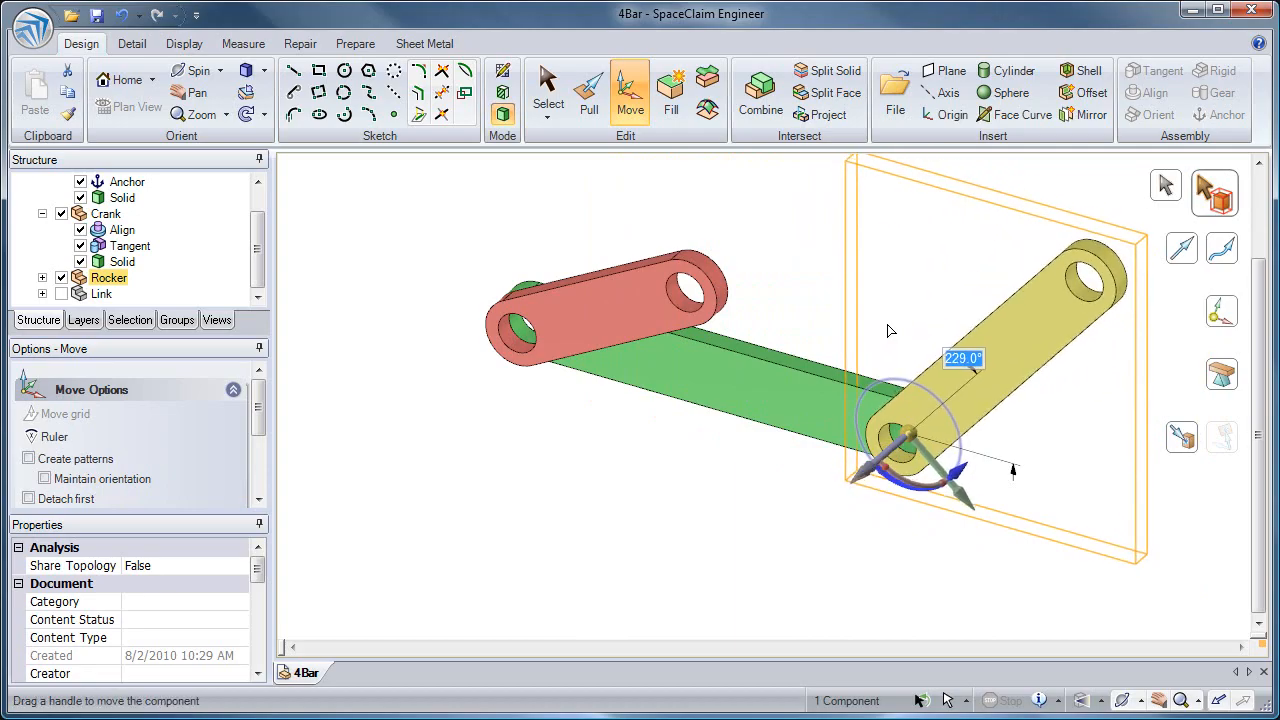
click(745, 558)
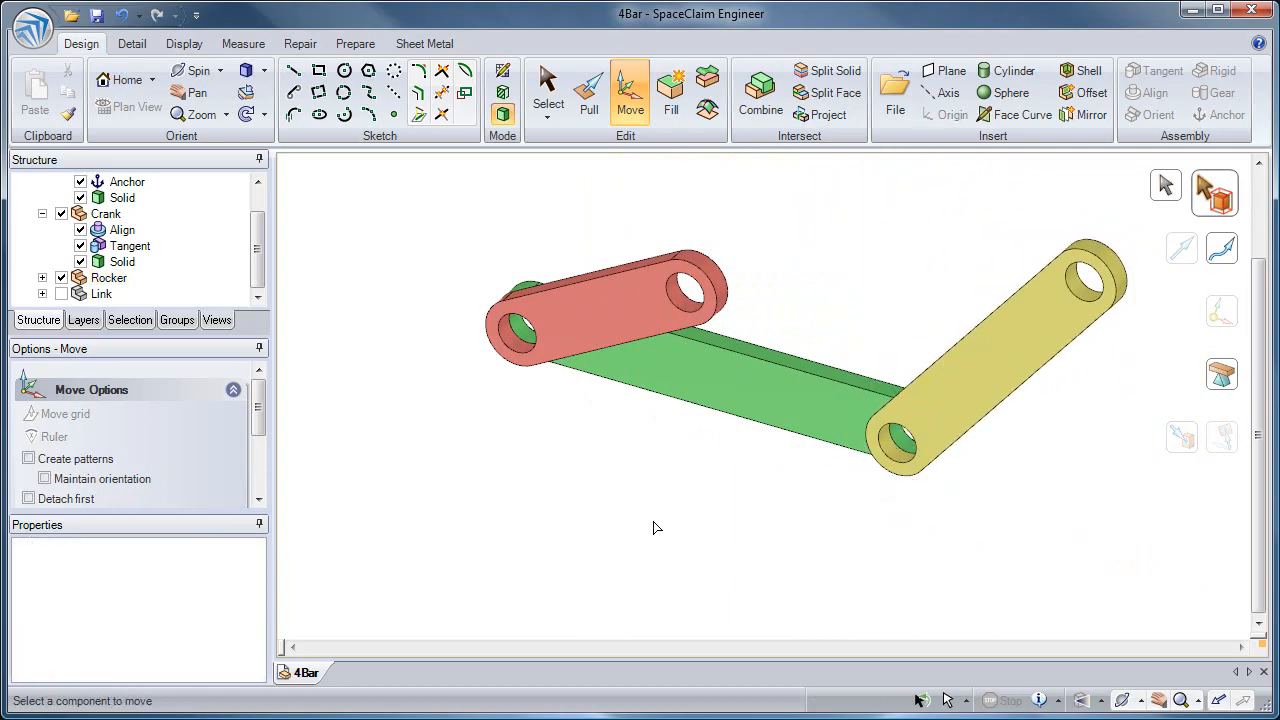
- Expand the Rocker and Link components in the structure and examine their assembly conditions
click(548, 95)
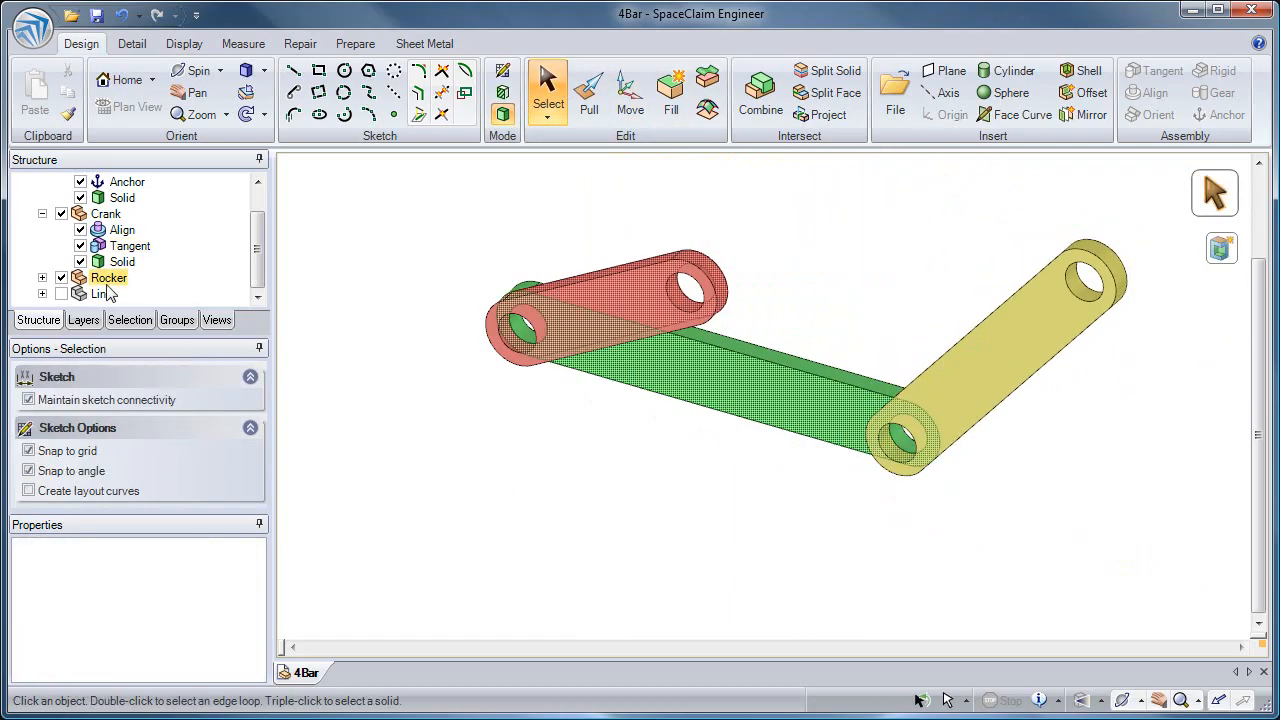
click(41, 278)
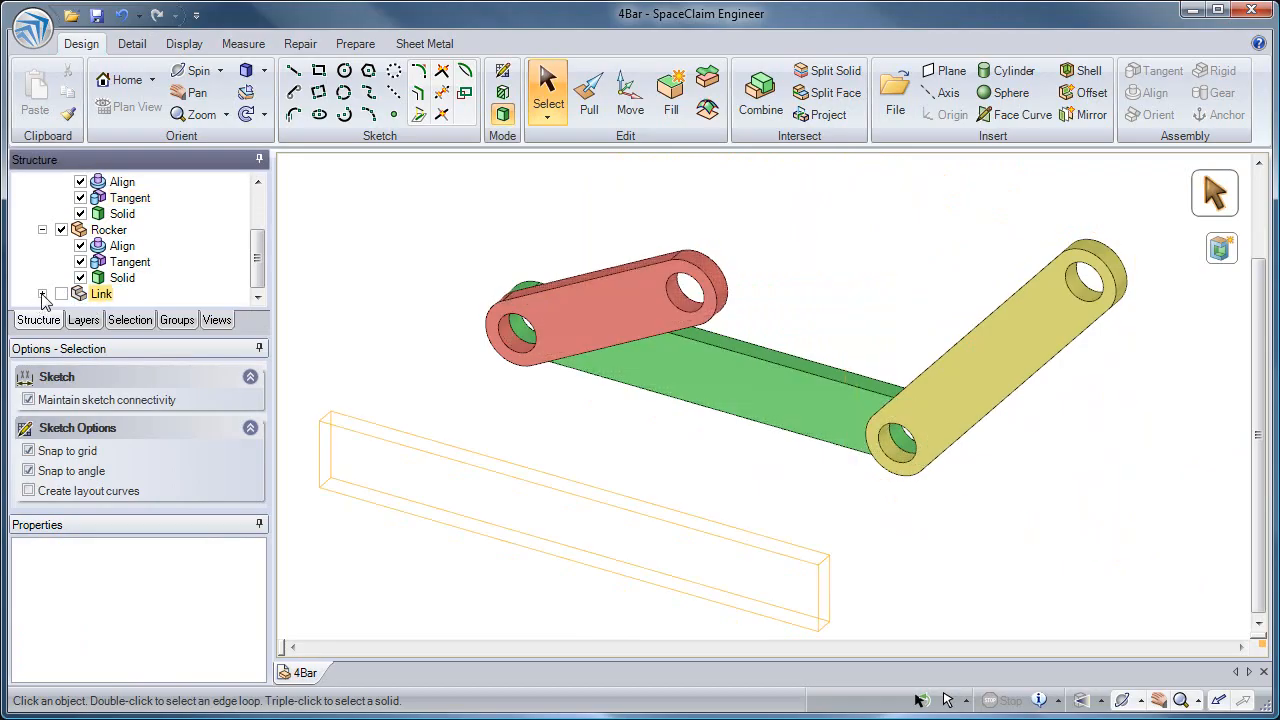
click(257, 297)
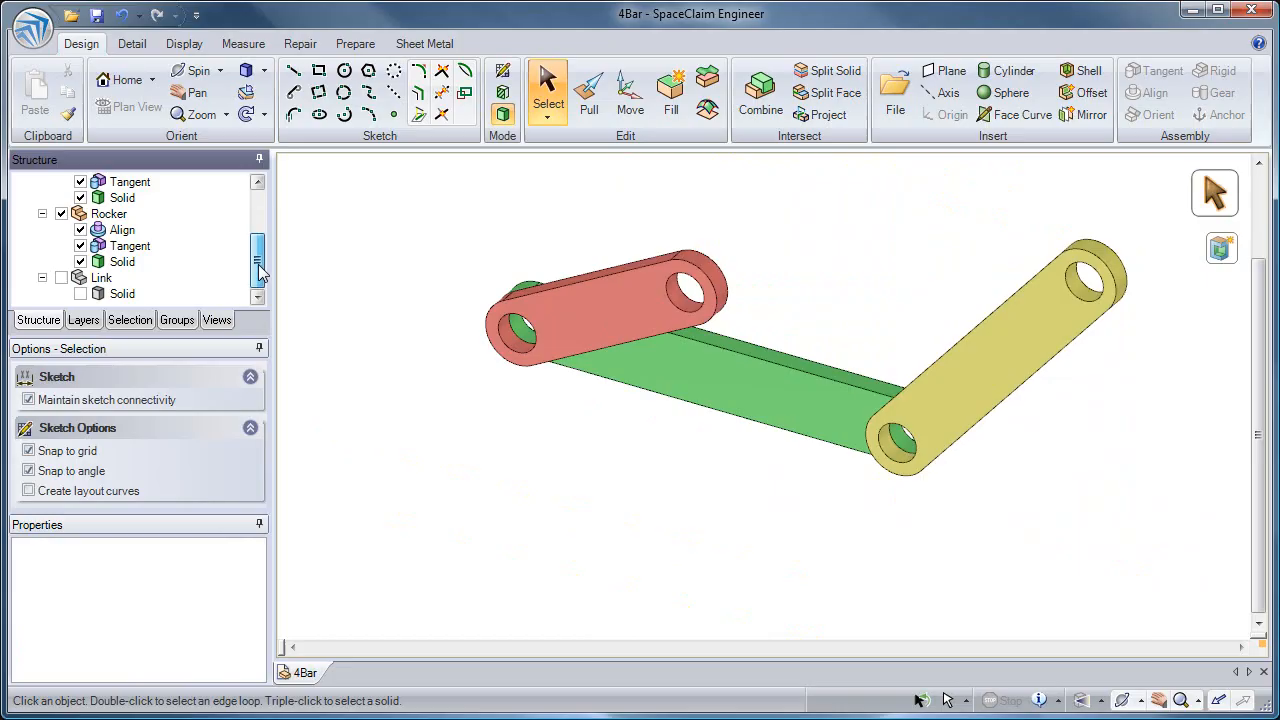
- Show the Link component and align the axis of its left hole with the axis of the Crank's free hole
click(61, 277)
ctrl+middle_drag(400, 363, 366, 354)
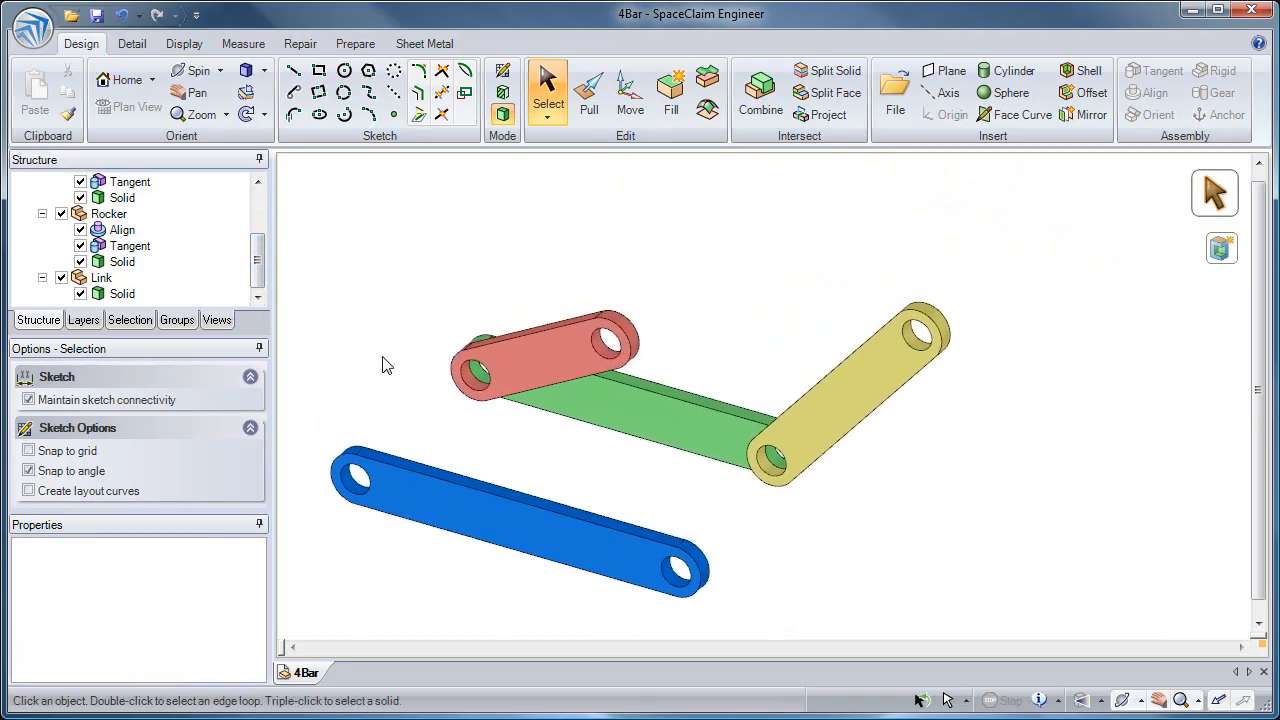
click(358, 482)
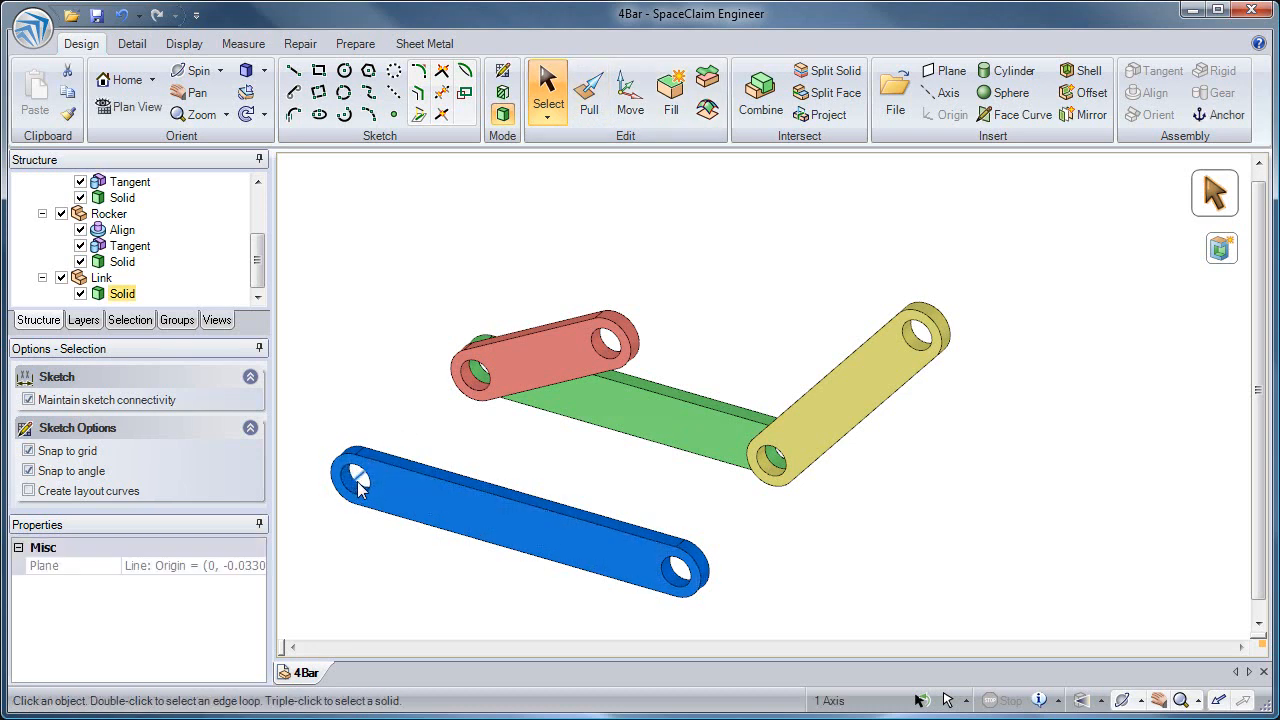
ctrl+click(602, 344)
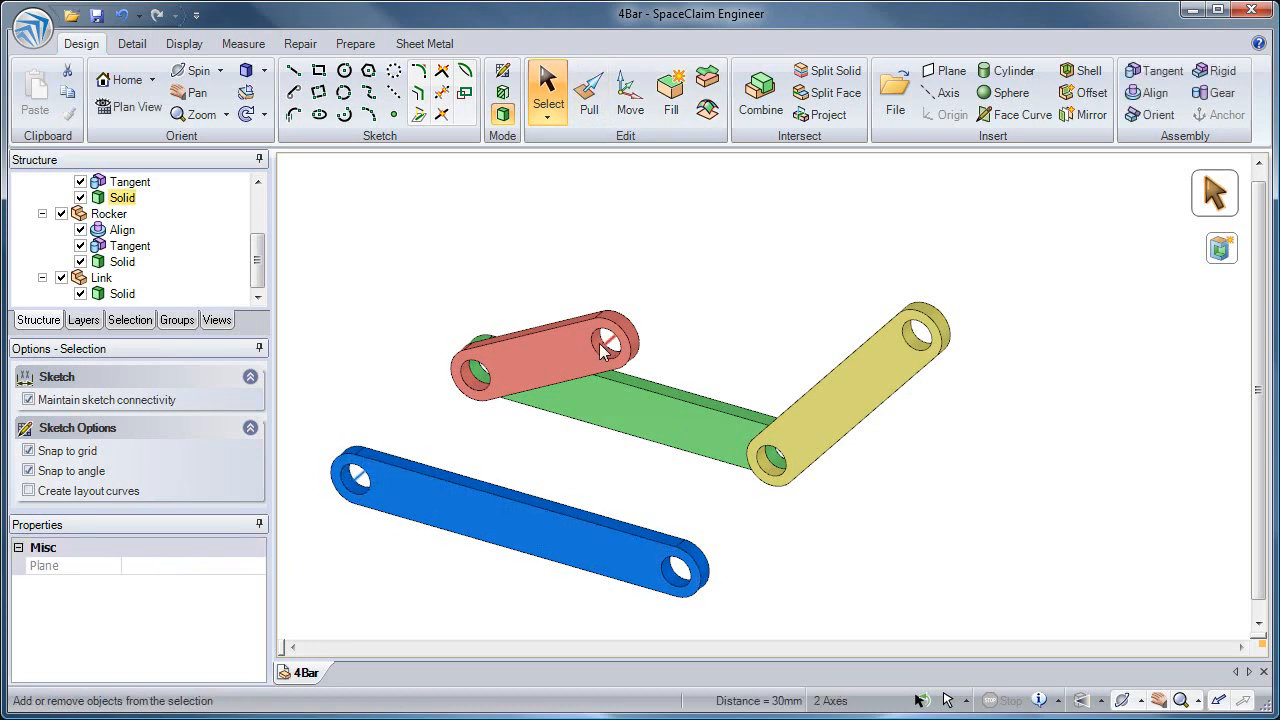
click(1145, 95)
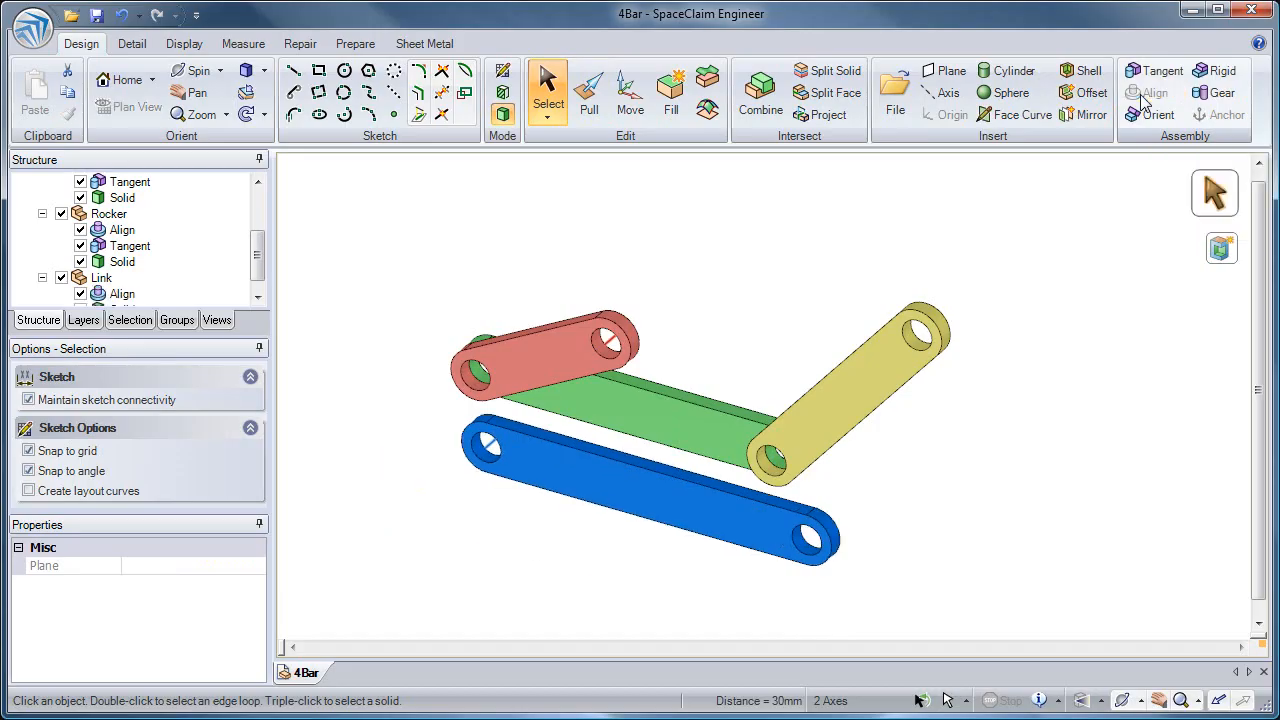
click(926, 484)
- Apply a Tangent condition between a flat face of the Link and the front face of the Crank
click(549, 472)
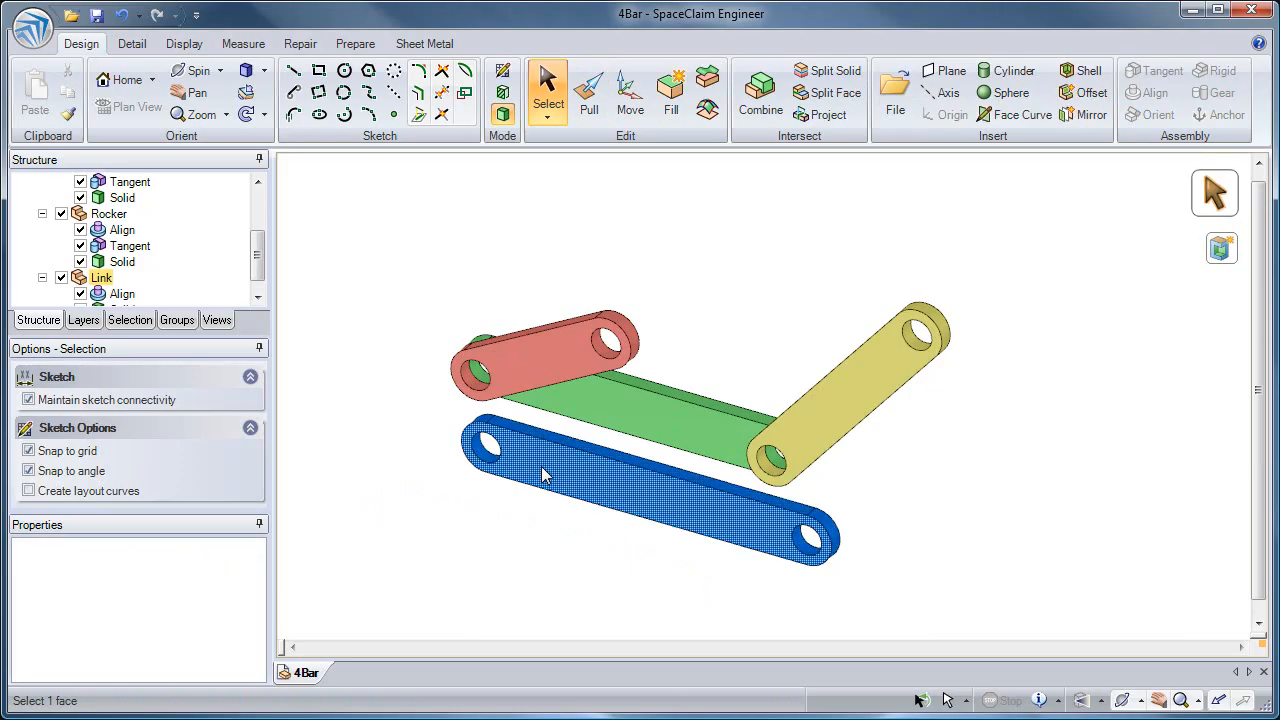
click(545, 476)
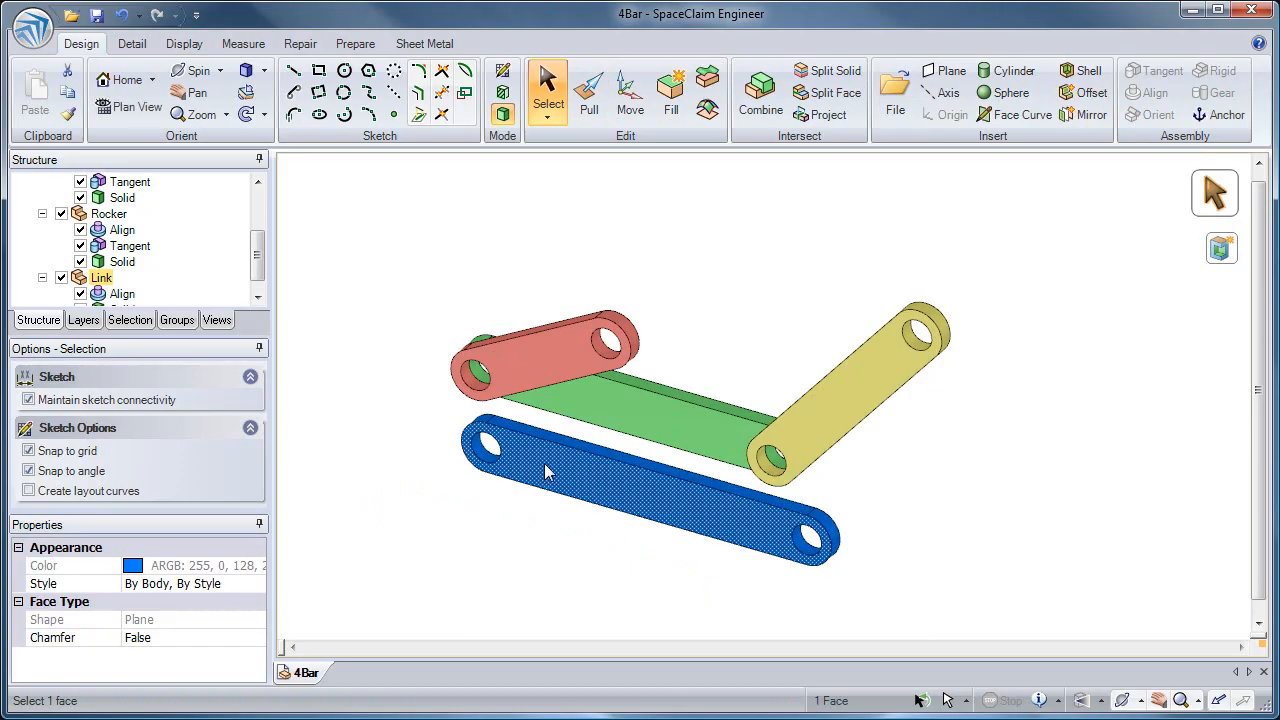
ctrl+click(575, 363)
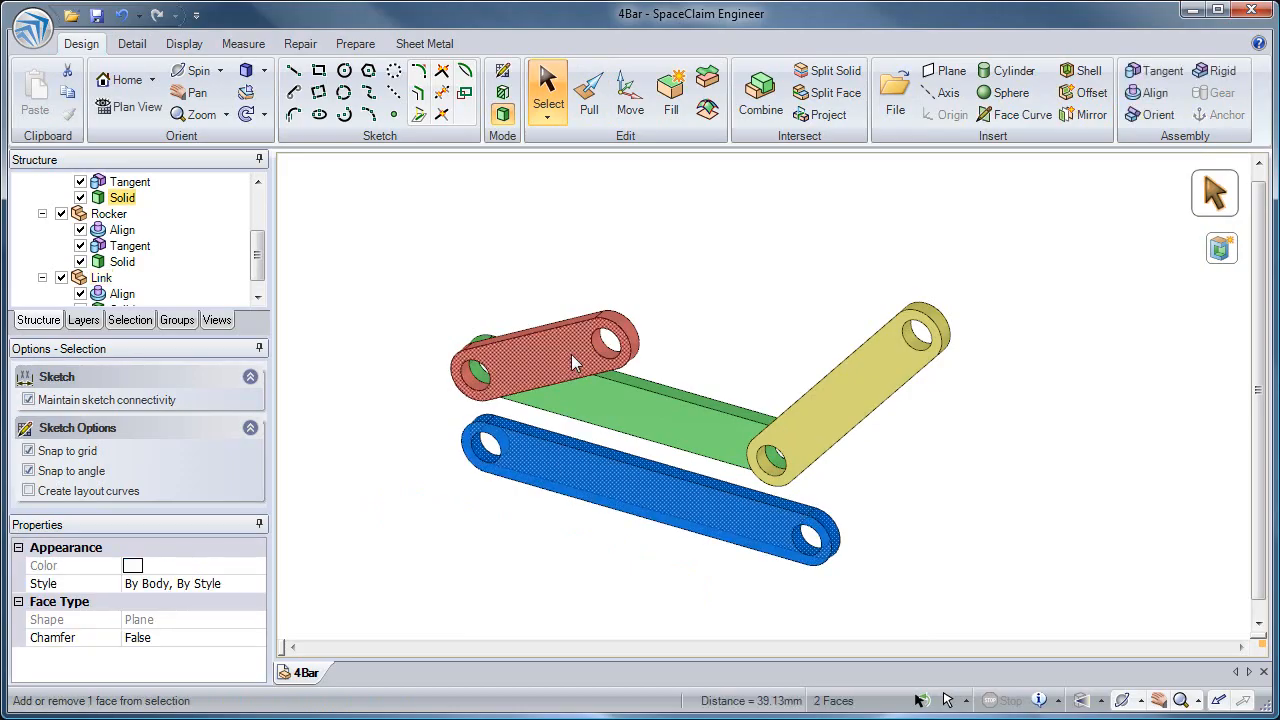
click(1160, 78)
click(1075, 440)
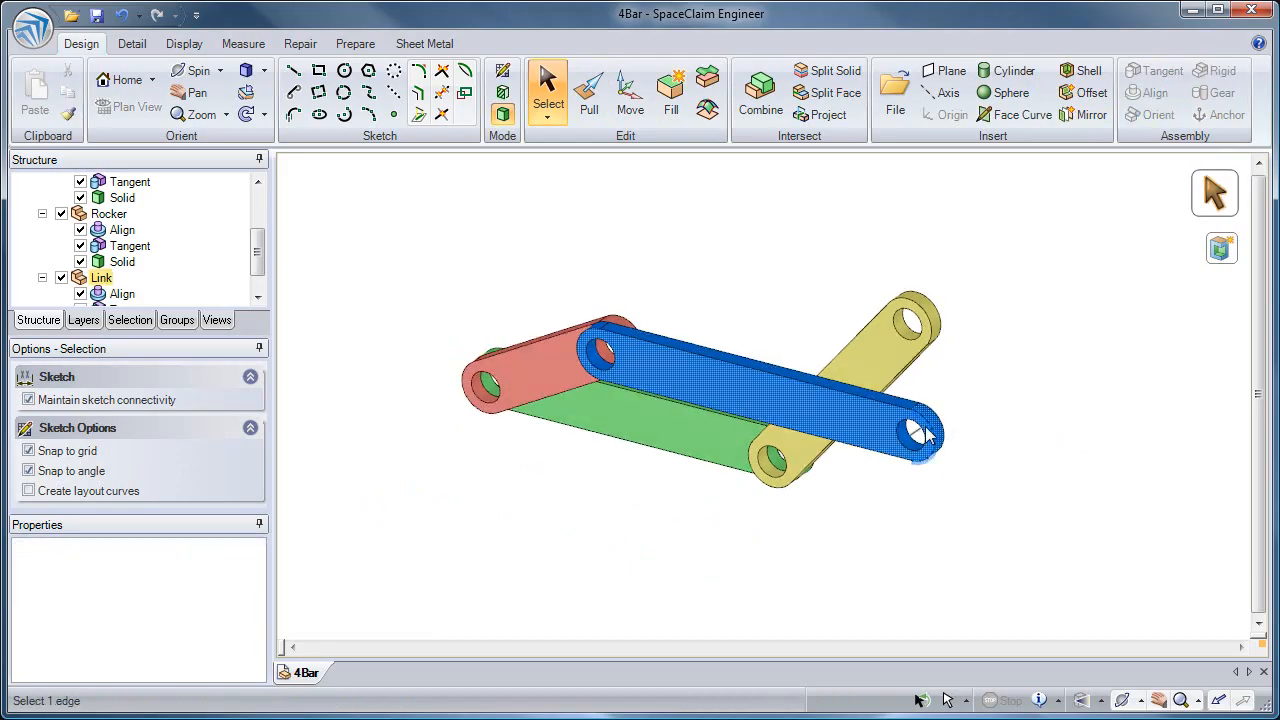
- Align the axis of the Link's free hole with the axis of the Rocker's upper hole
click(908, 350)
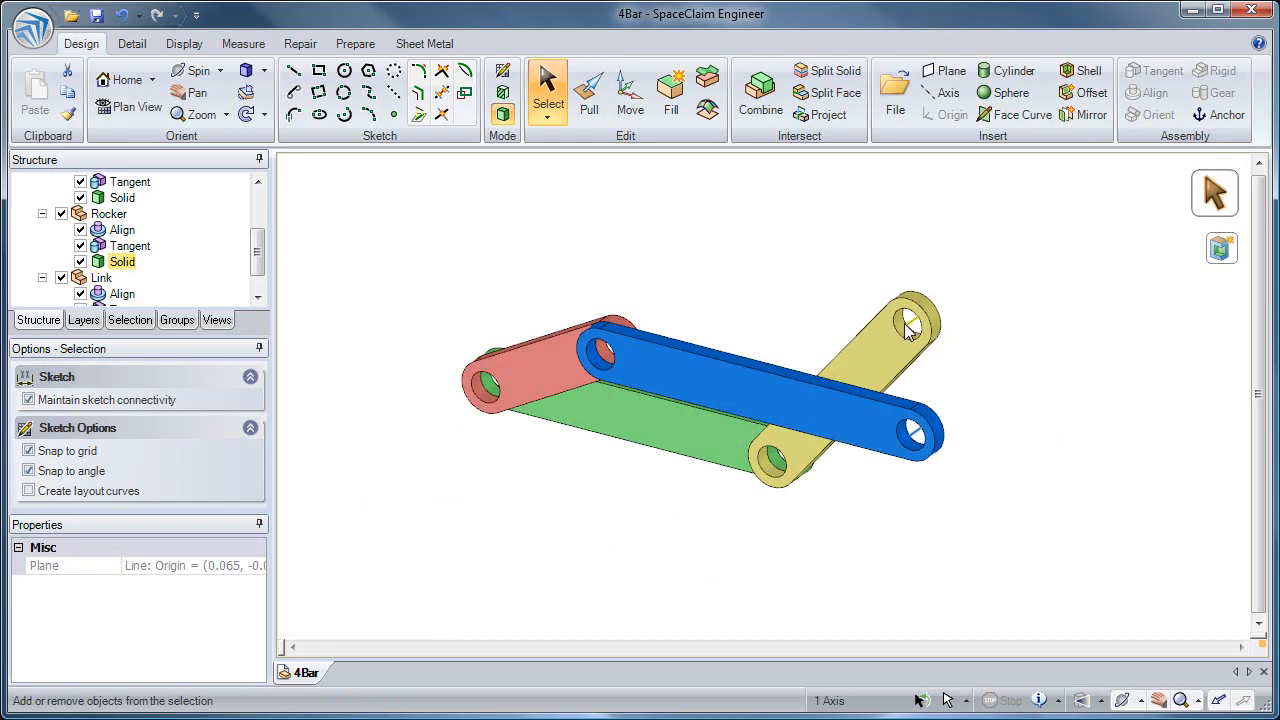
ctrl+click(906, 328)
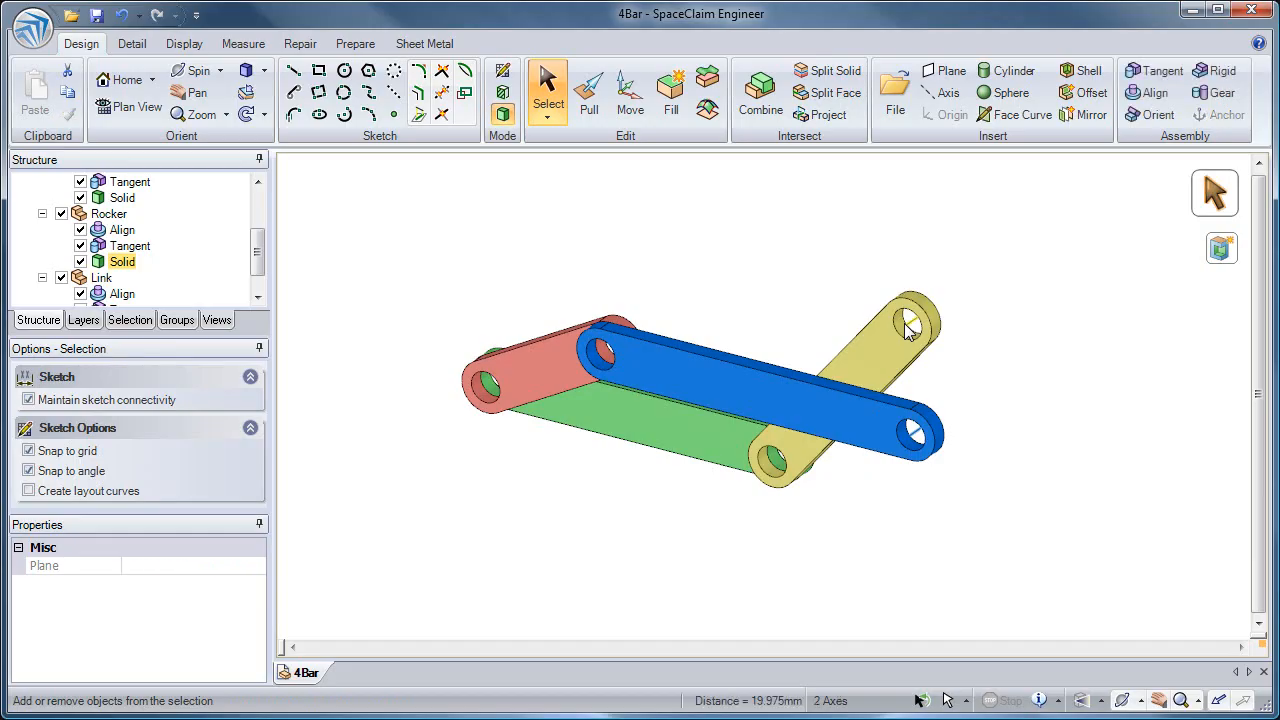
click(1153, 94)
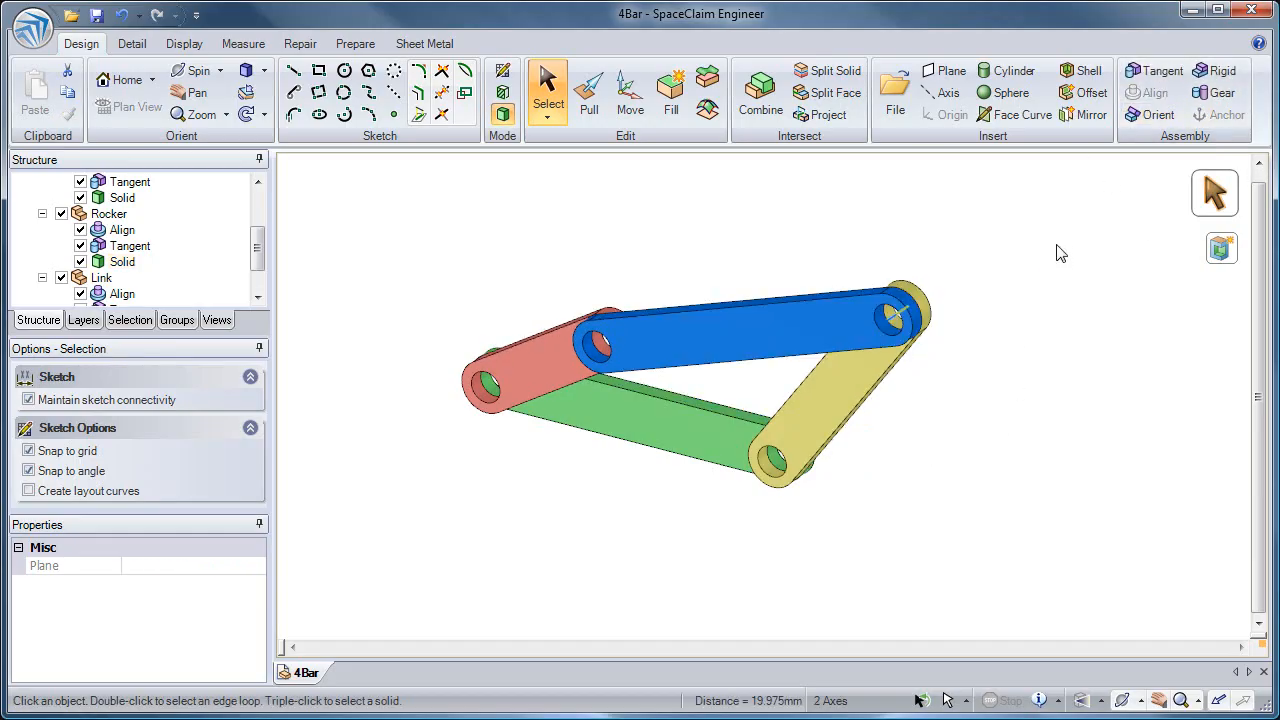
key(Escape)
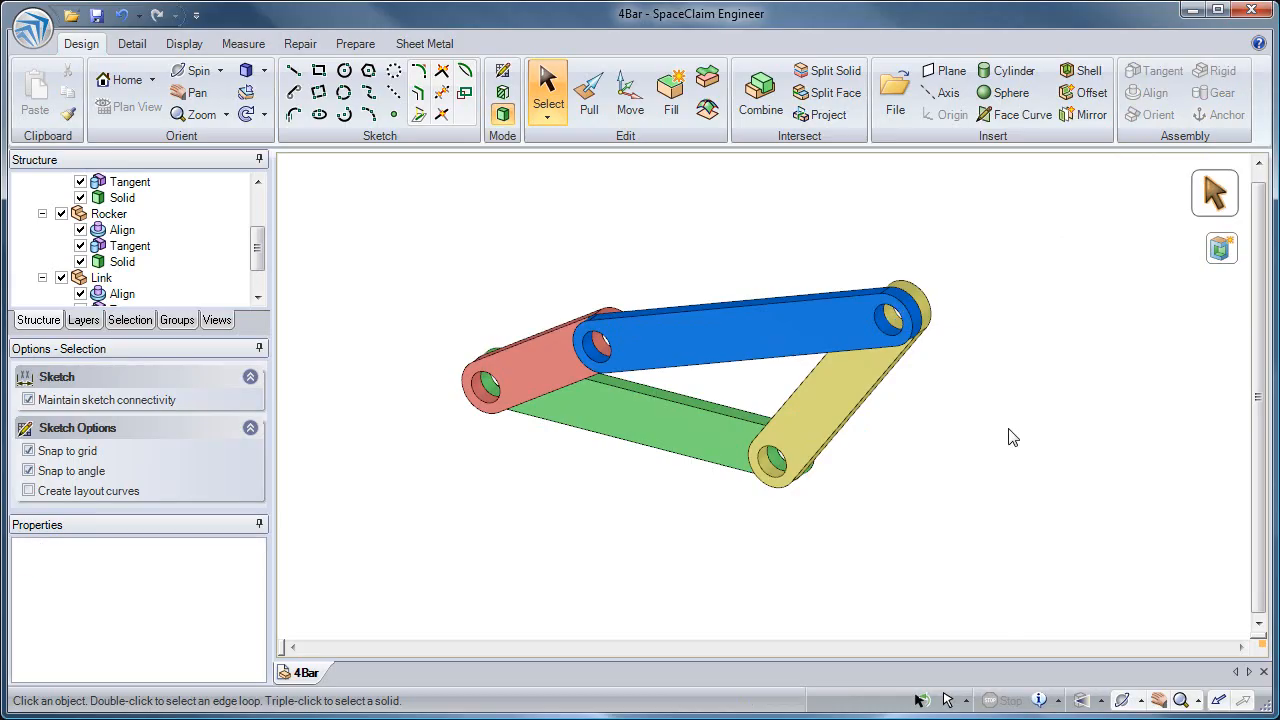
- Move the Crank as a component, rotating it about its hole on Ground to drive the linkage
ctrl+middle_drag(954, 499, 999, 465)
ctrl+middle_drag(999, 465, 1007, 493)
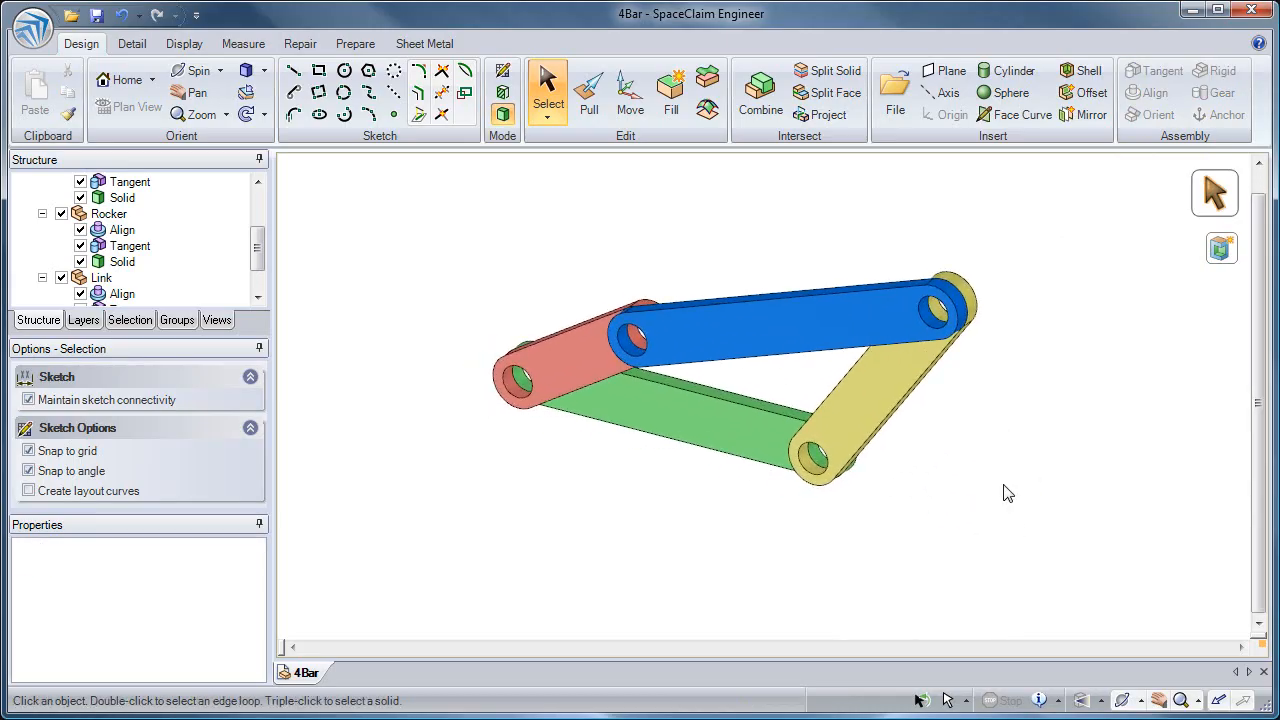
click(630, 95)
click(548, 368)
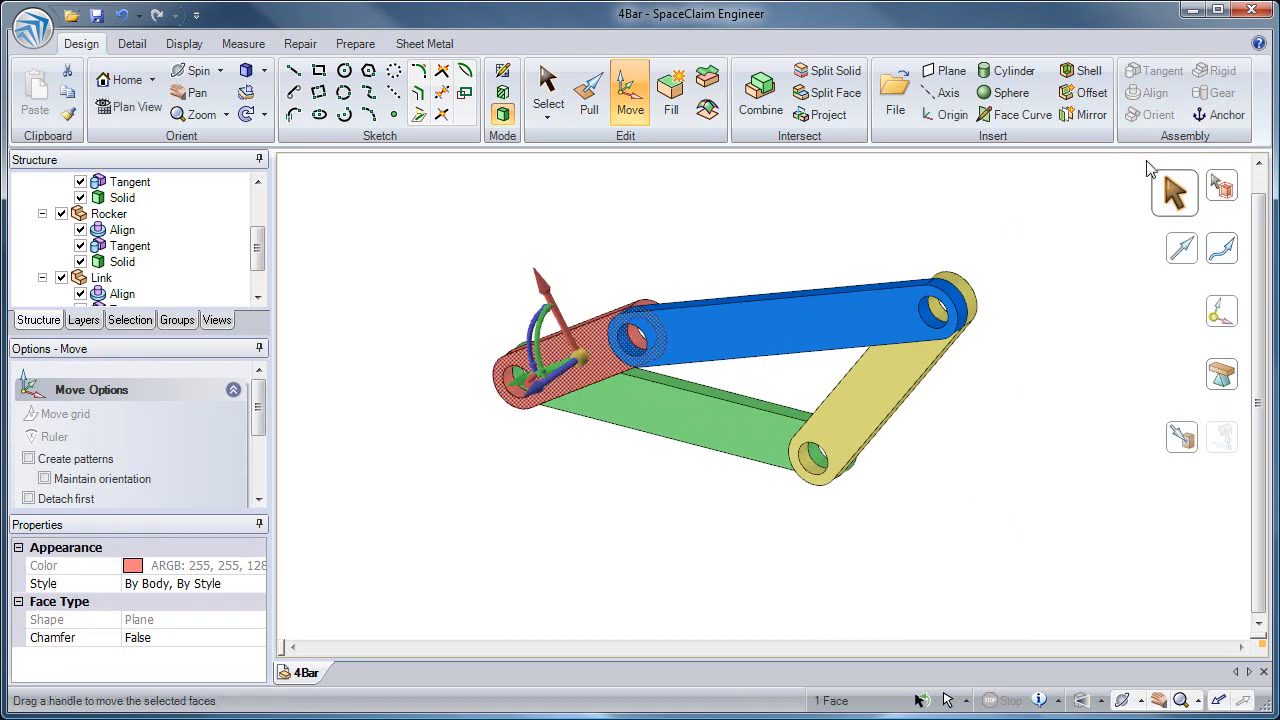
click(1220, 192)
drag(1118, 490, 685, 430)
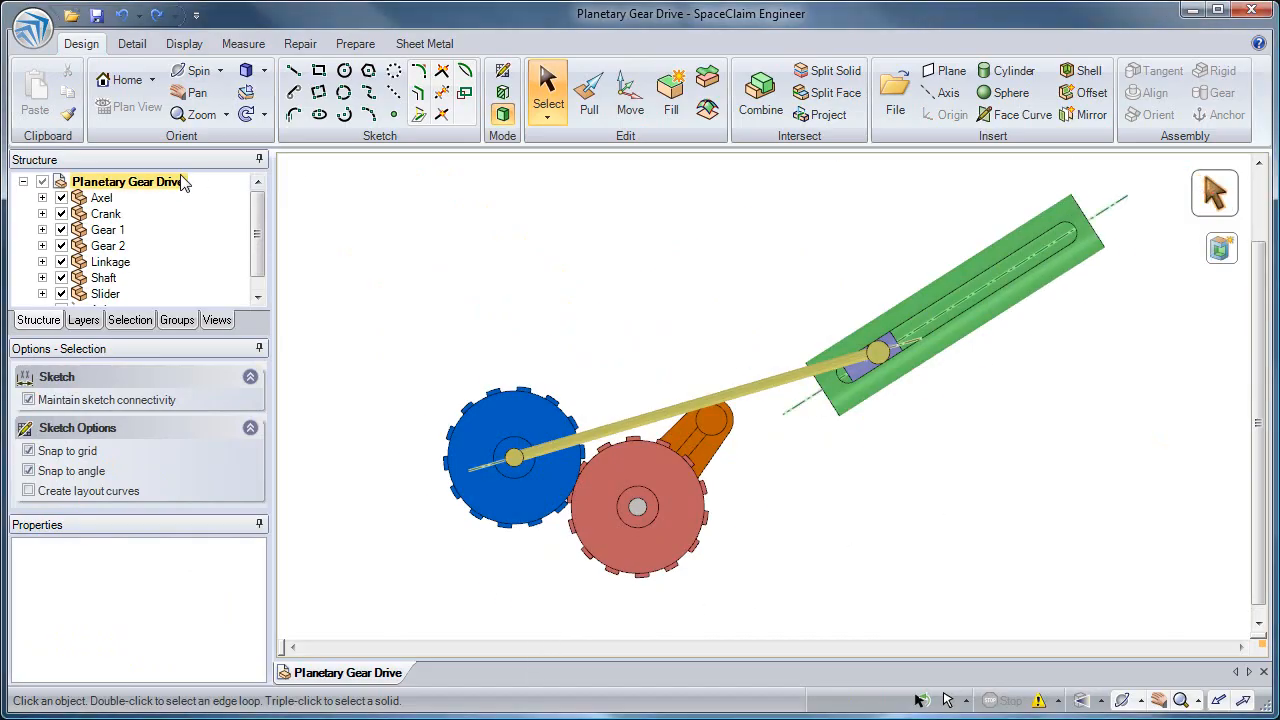
- Expand all components of the Planetary Gear Drive structure and look through their assembly conditions
click(142, 188)
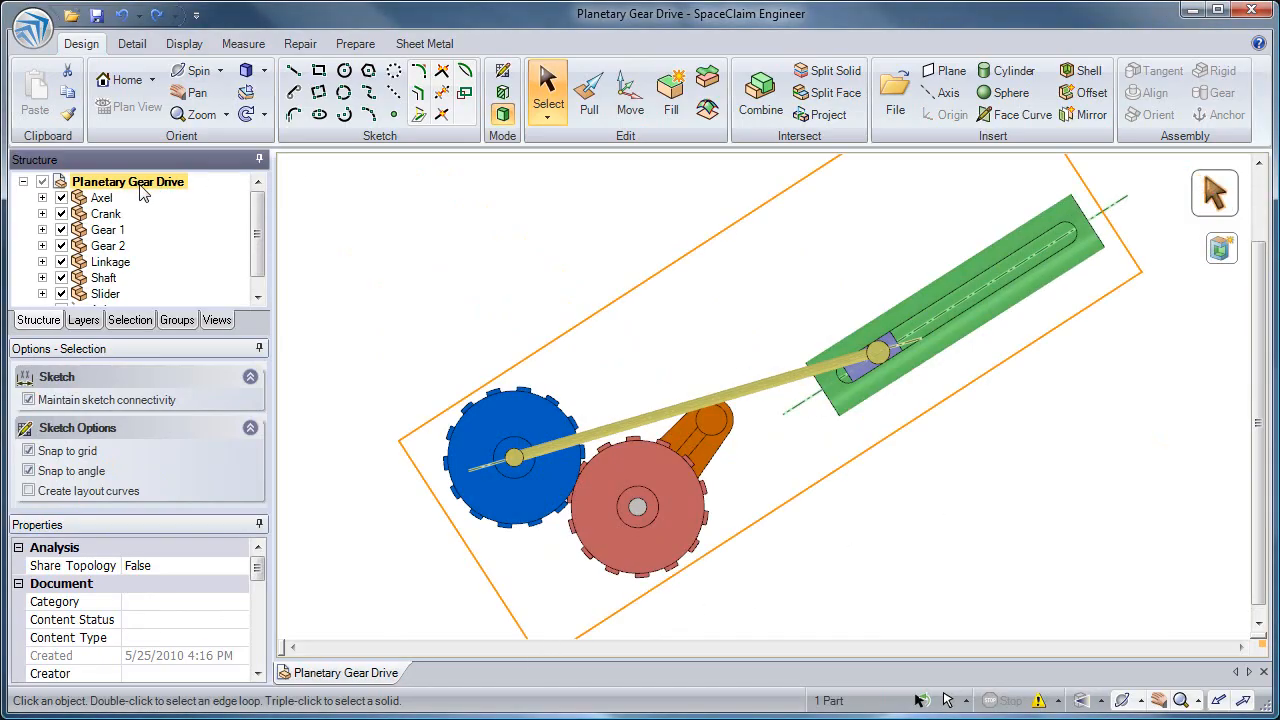
right_click(141, 186)
click(177, 226)
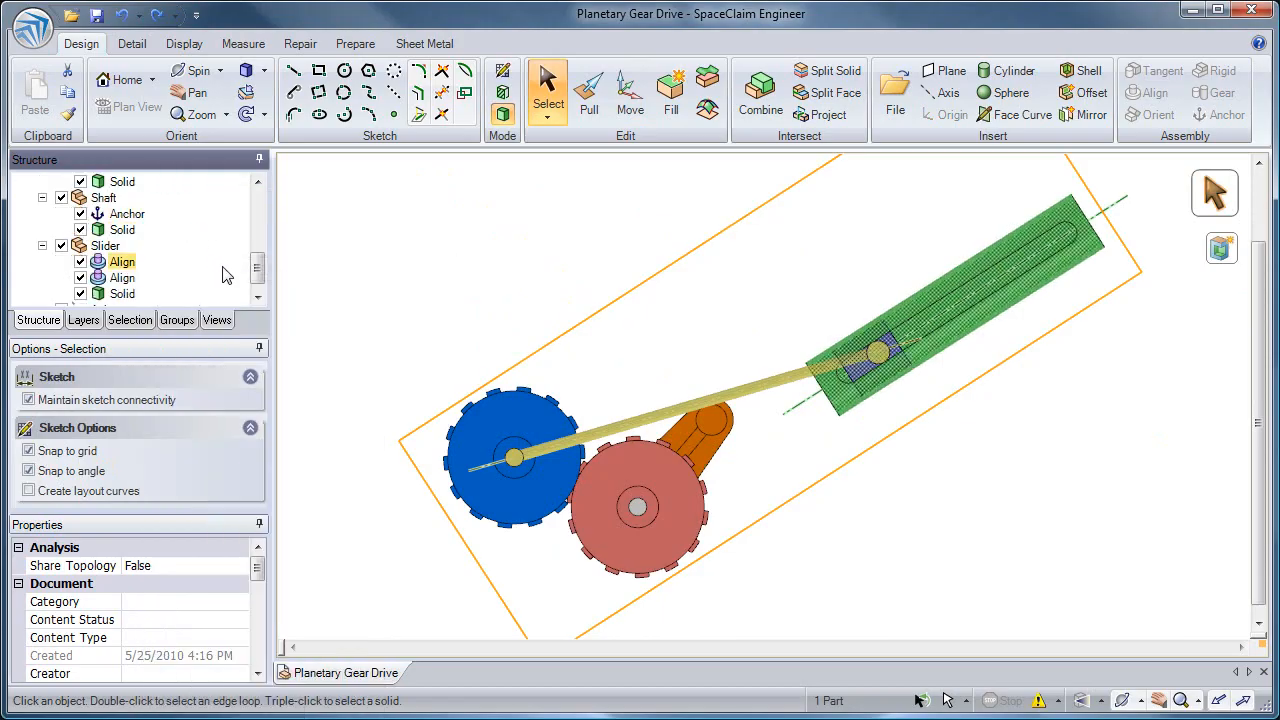
drag(258, 266, 266, 192)
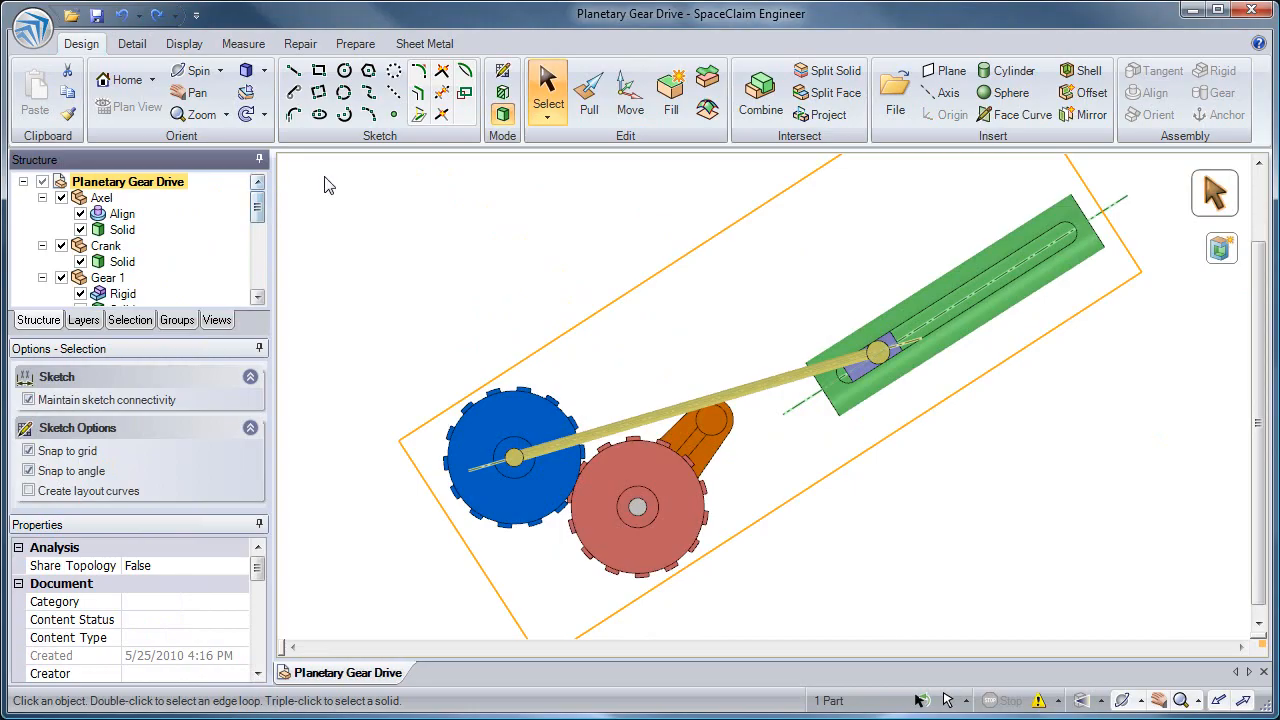
click(419, 203)
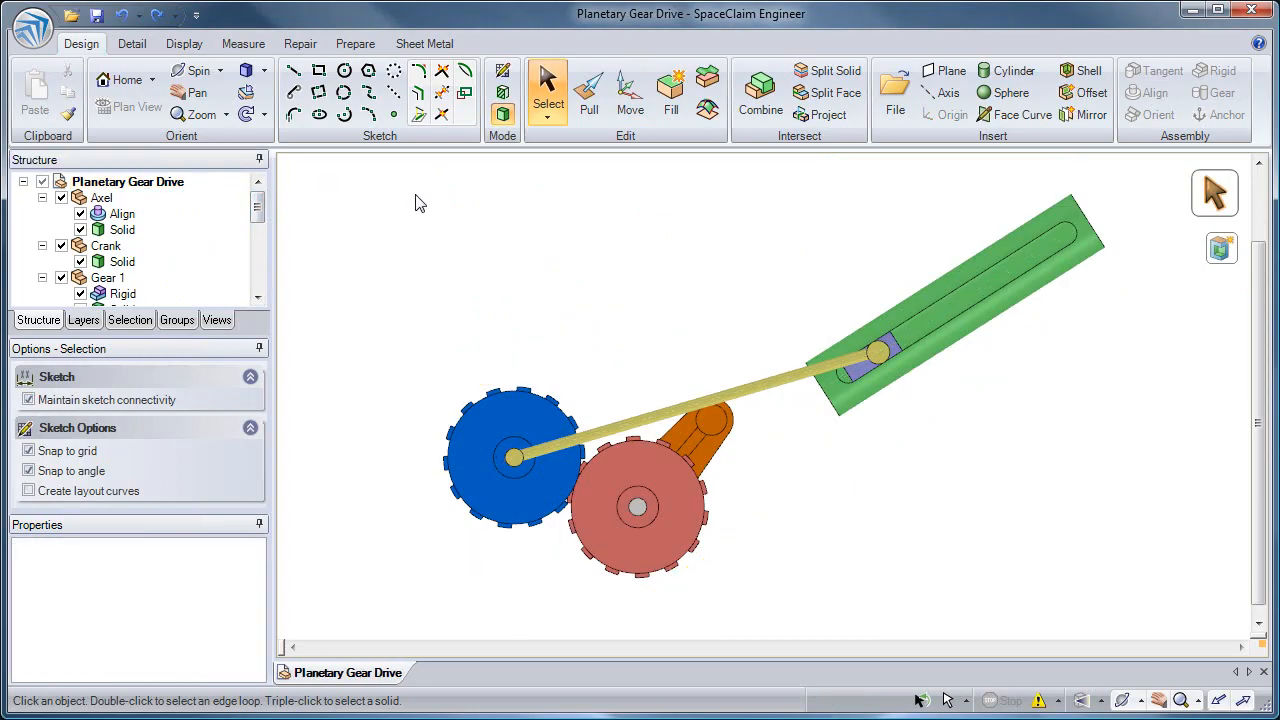
- Apply a Rigid condition between the front face of the red gear and the face of the orange crank
click(686, 505)
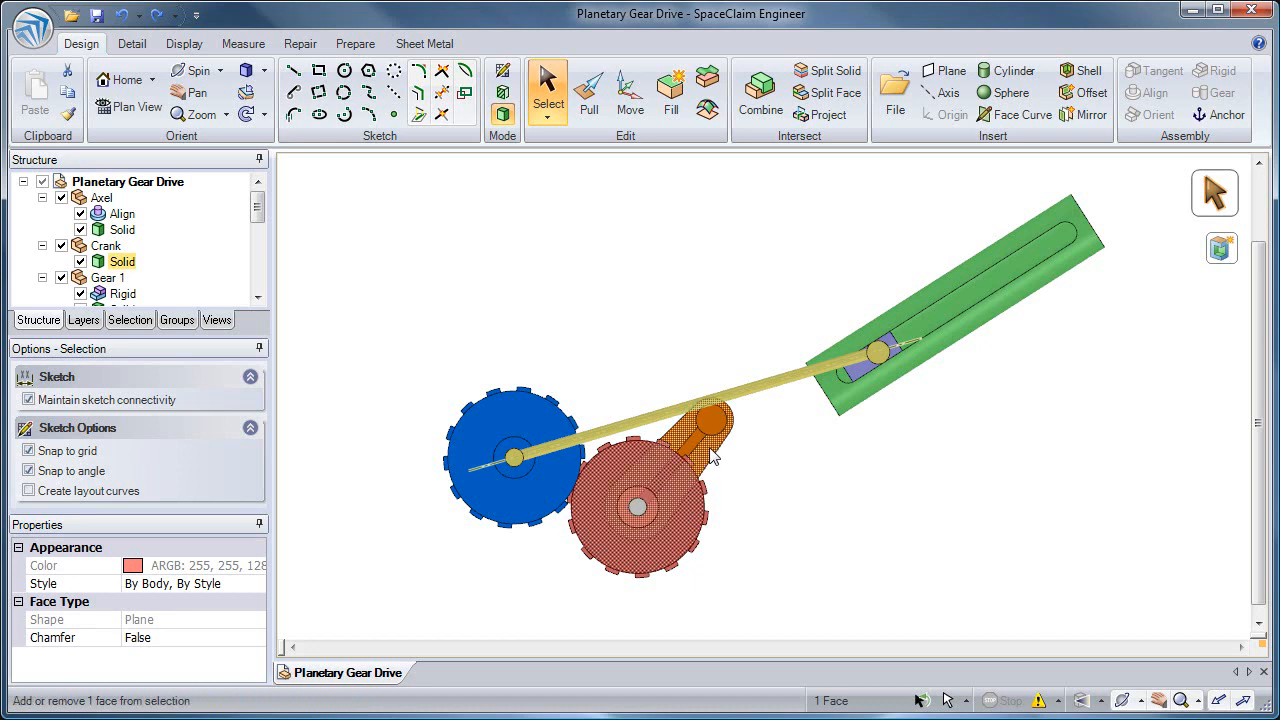
ctrl+click(712, 455)
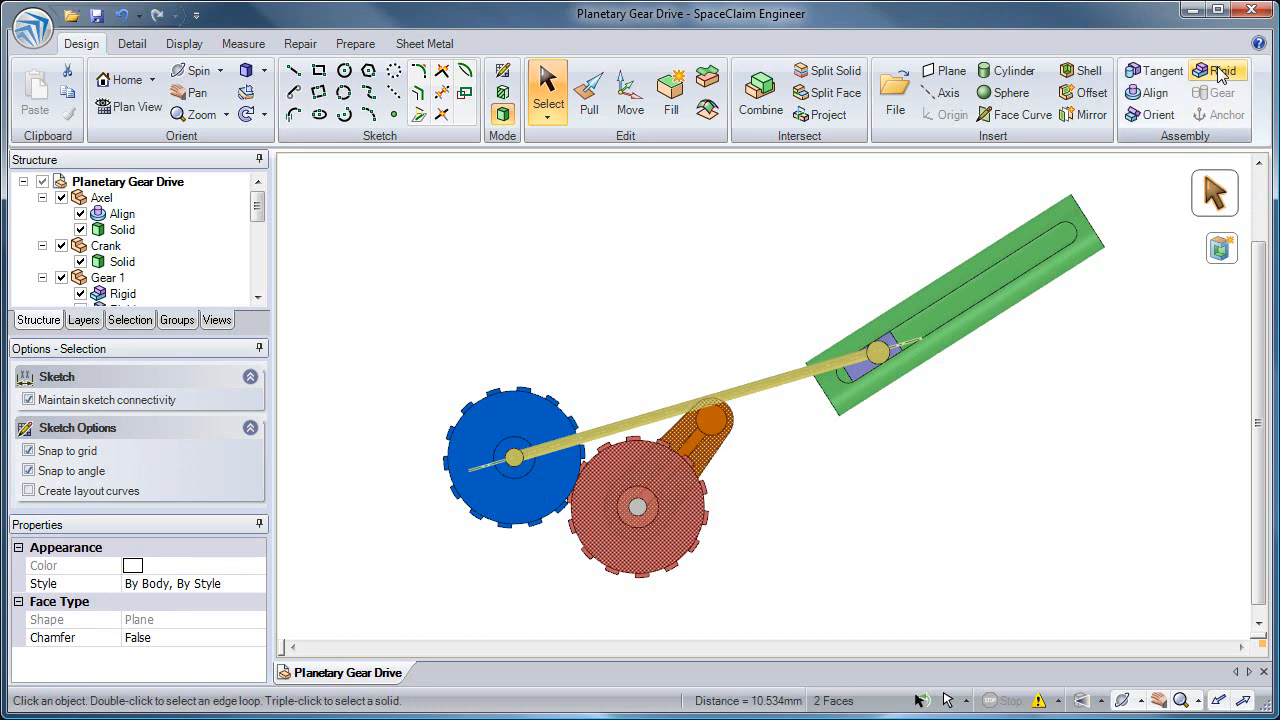
click(806, 498)
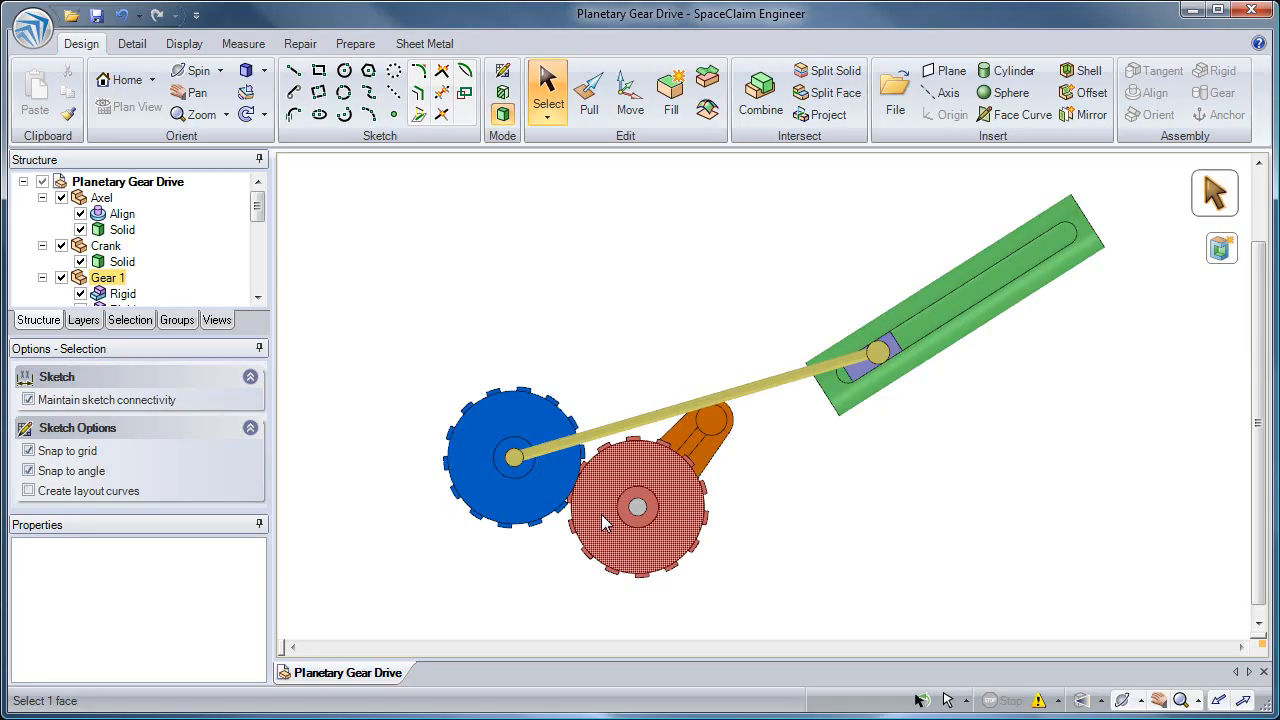
- Apply an Orient condition between the side edge of a blue gear tooth and the axis of the yellow linkage rod
ctrl+middle_drag(563, 417, 586, 654)
shift+middle_drag(588, 597, 668, 475)
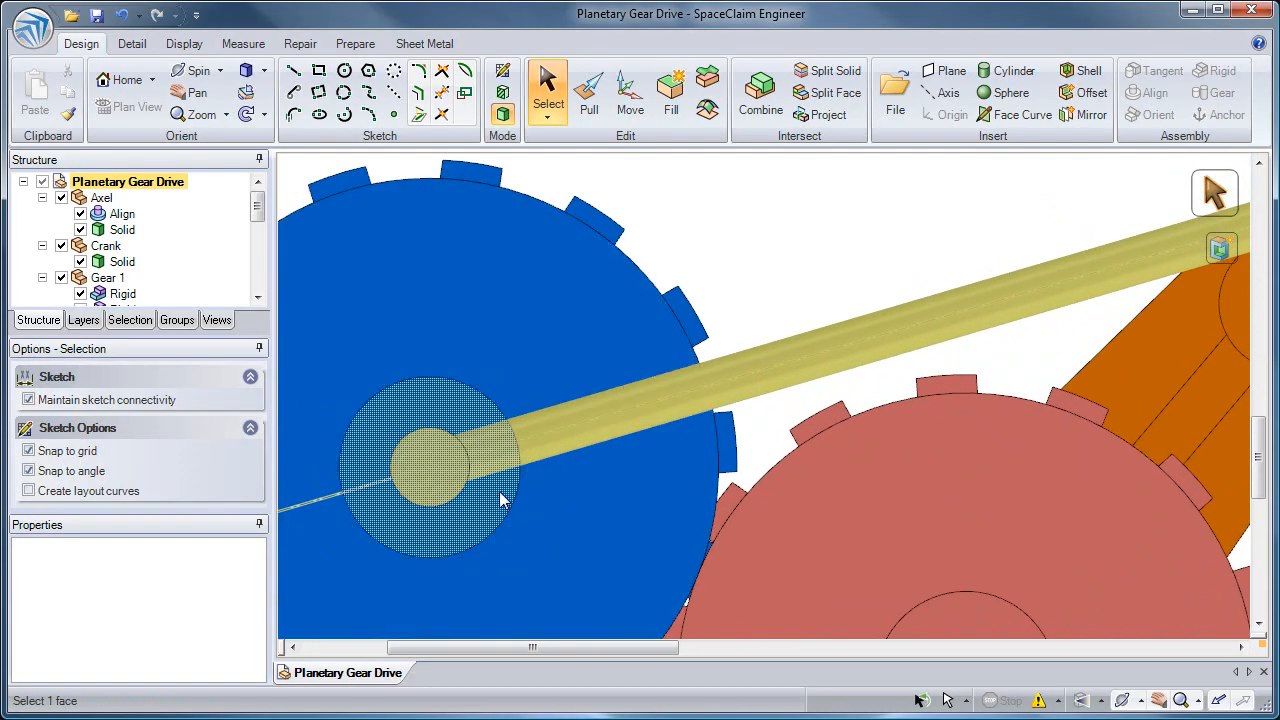
click(720, 417)
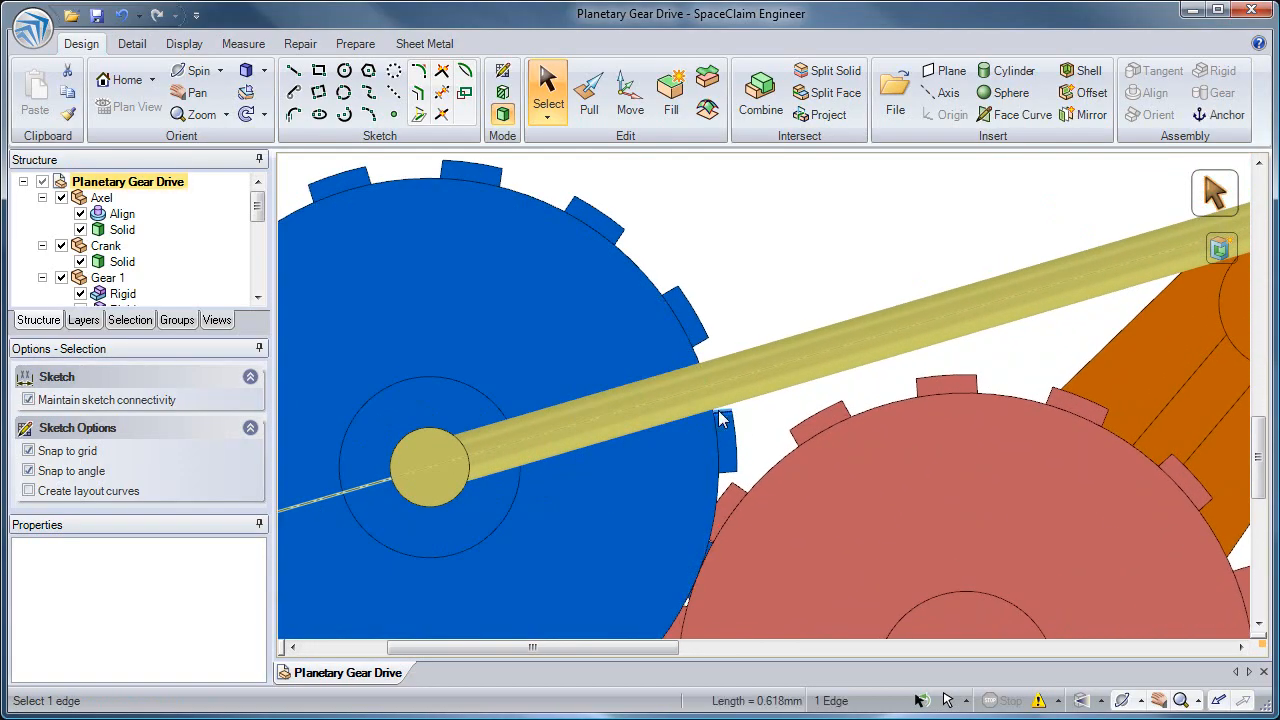
ctrl+click(356, 500)
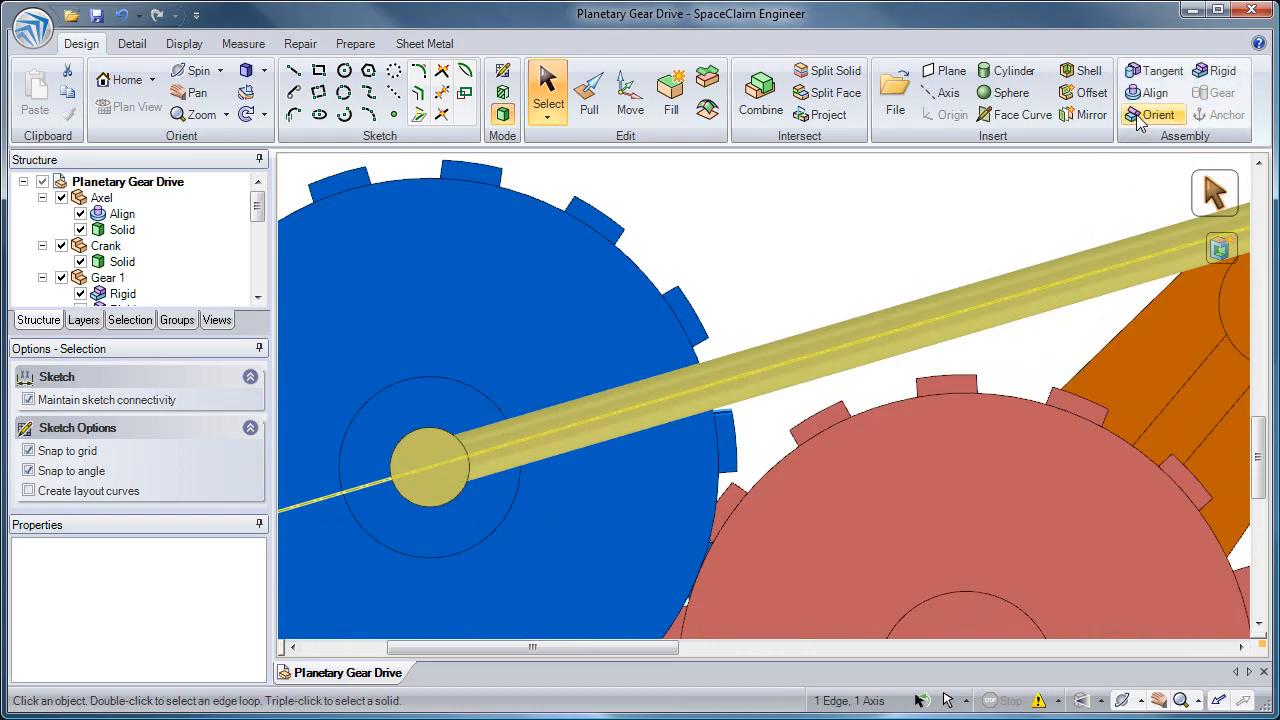
click(1140, 118)
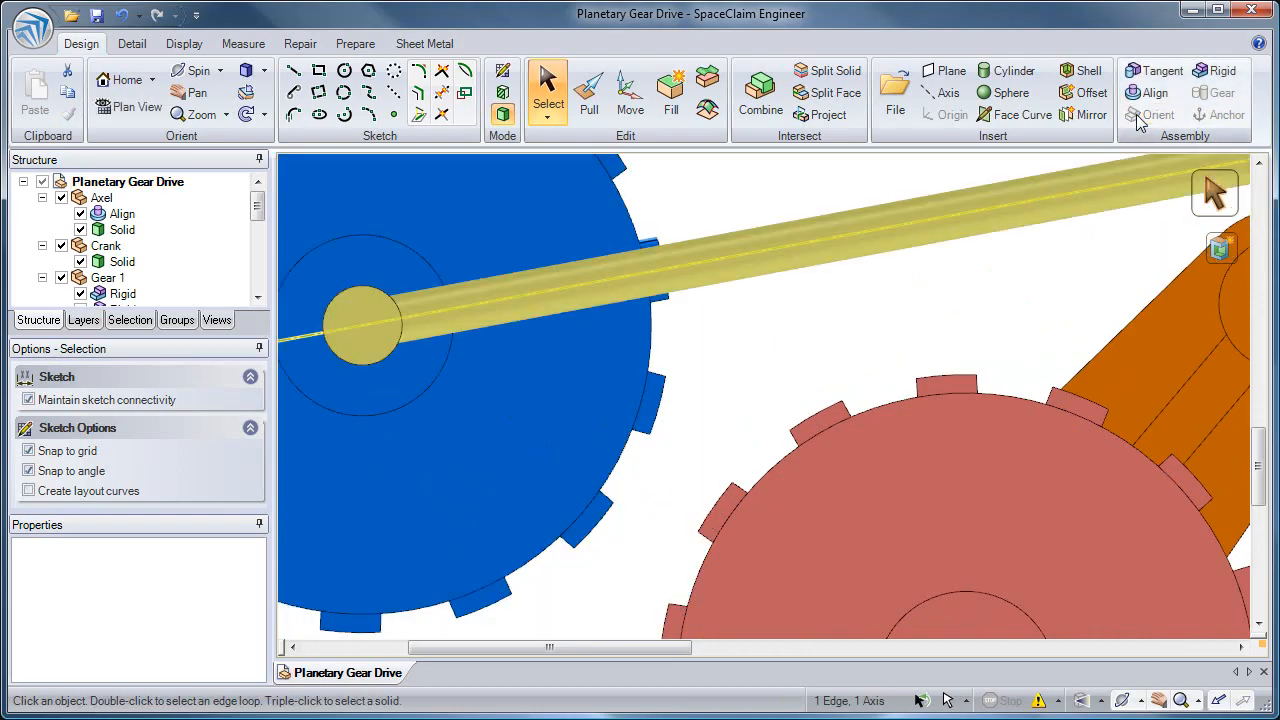
scroll(615, 300, down, 4)
shift+middle_drag(609, 272, 606, 226)
middle_drag(614, 356, 652, 462)
click(714, 314)
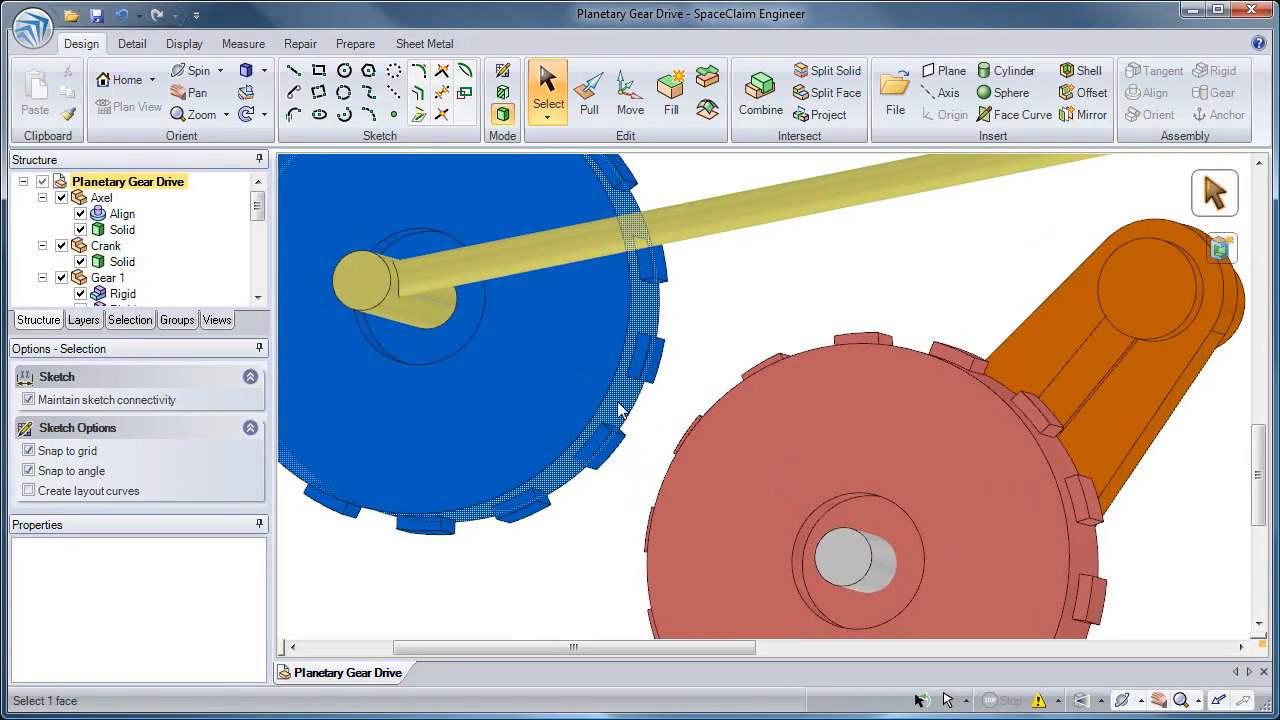
- Apply a Tangent condition and a Gear condition between the outer cylindrical faces of the blue gear and the red gear
click(620, 410)
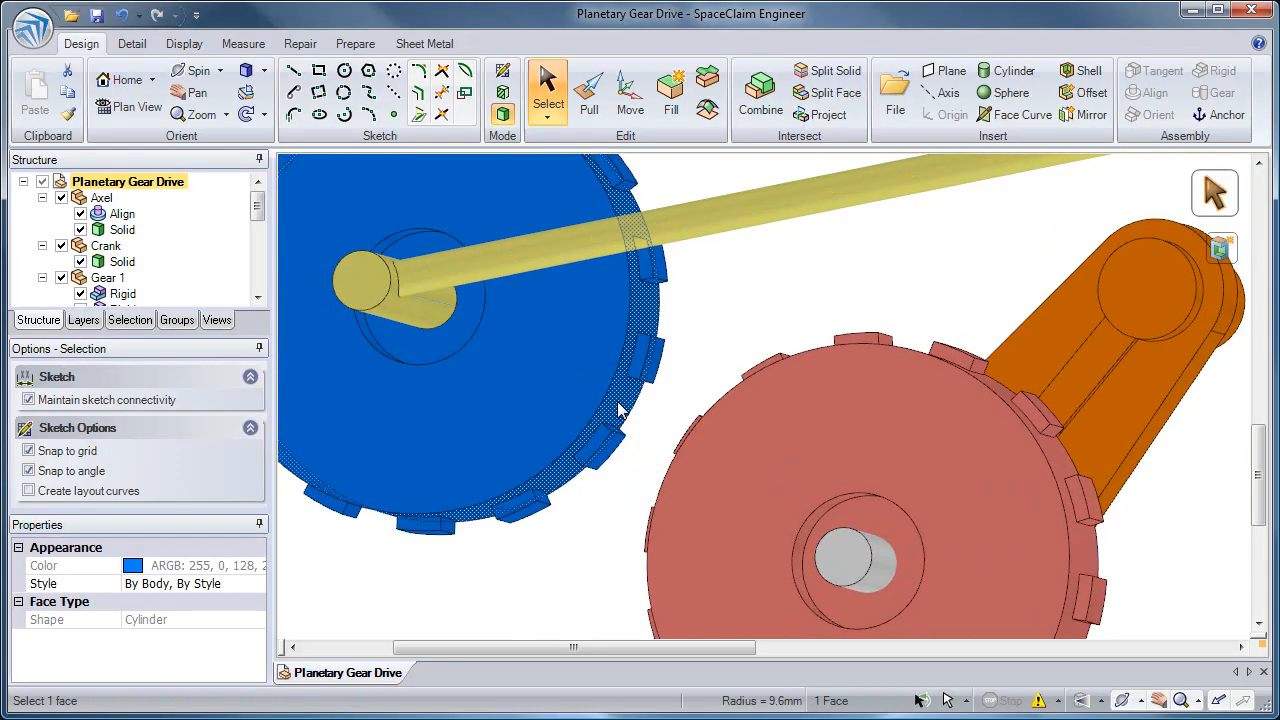
ctrl+click(669, 482)
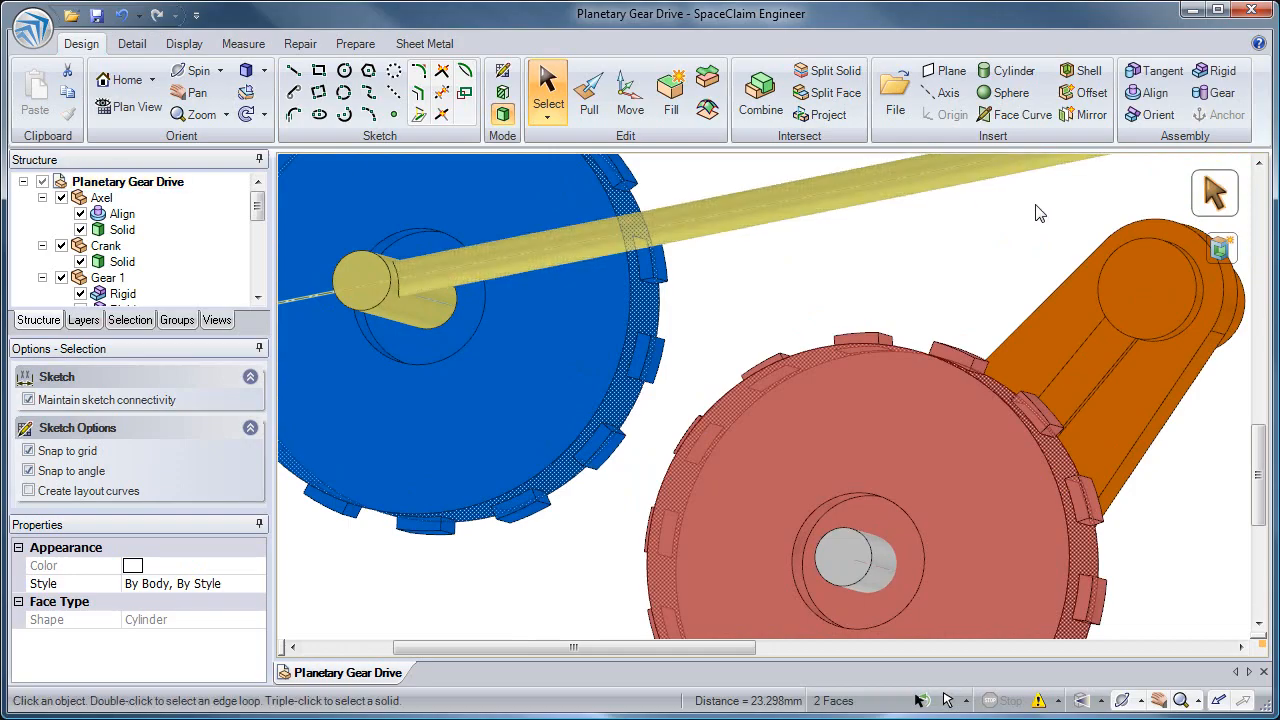
click(1163, 80)
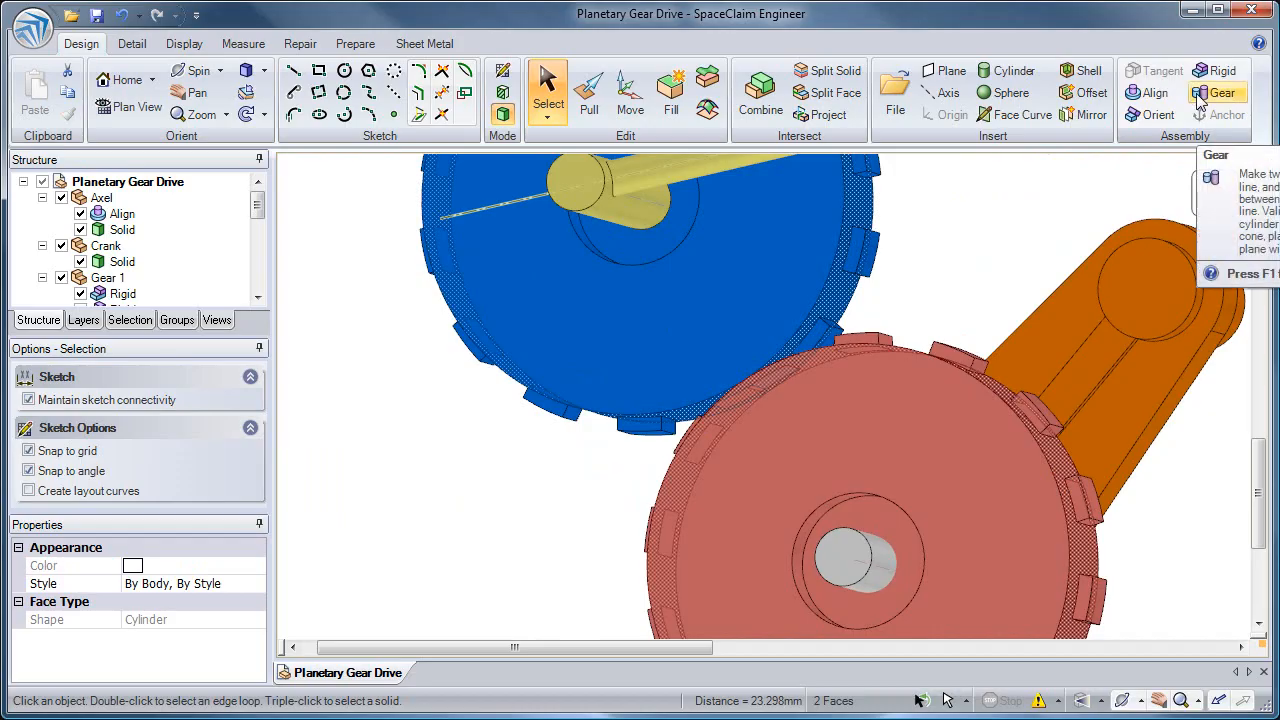
click(1199, 98)
- Move the orange crank as a component, rotating it about the center of the grey axle to drive the gears and linkage
scroll(891, 334, down, 5)
scroll(880, 191, down, 1)
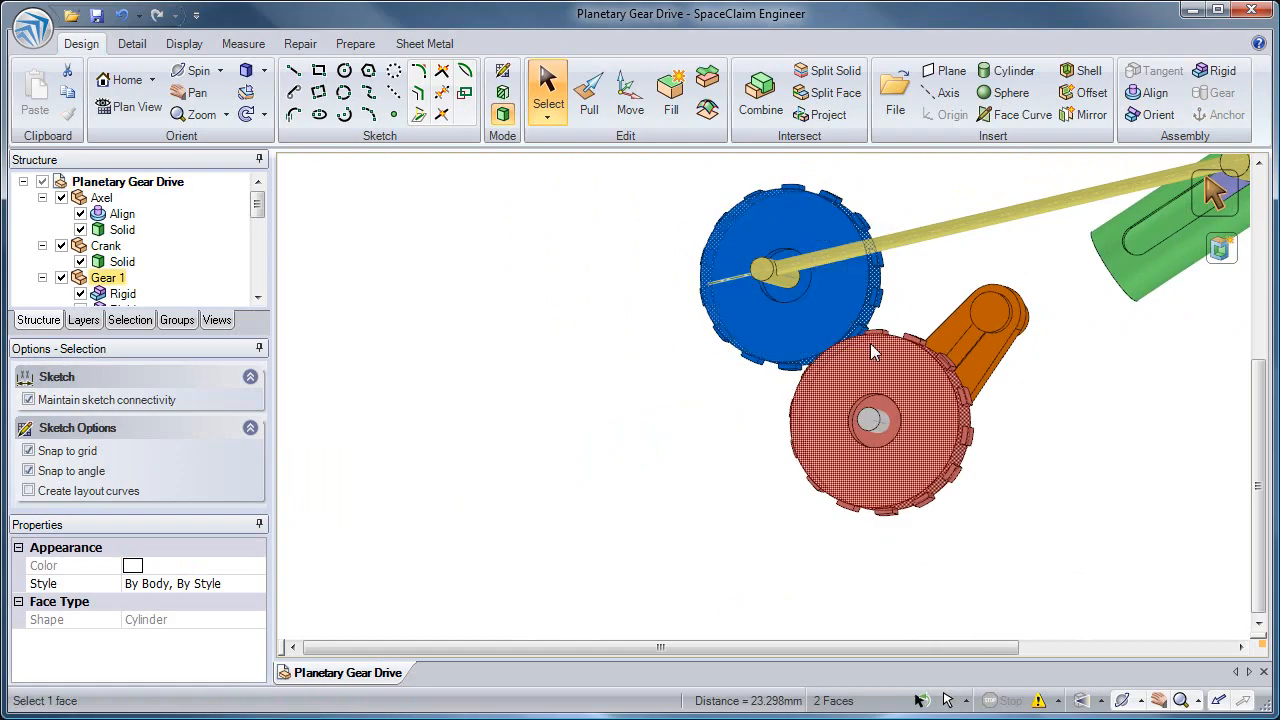
click(904, 394)
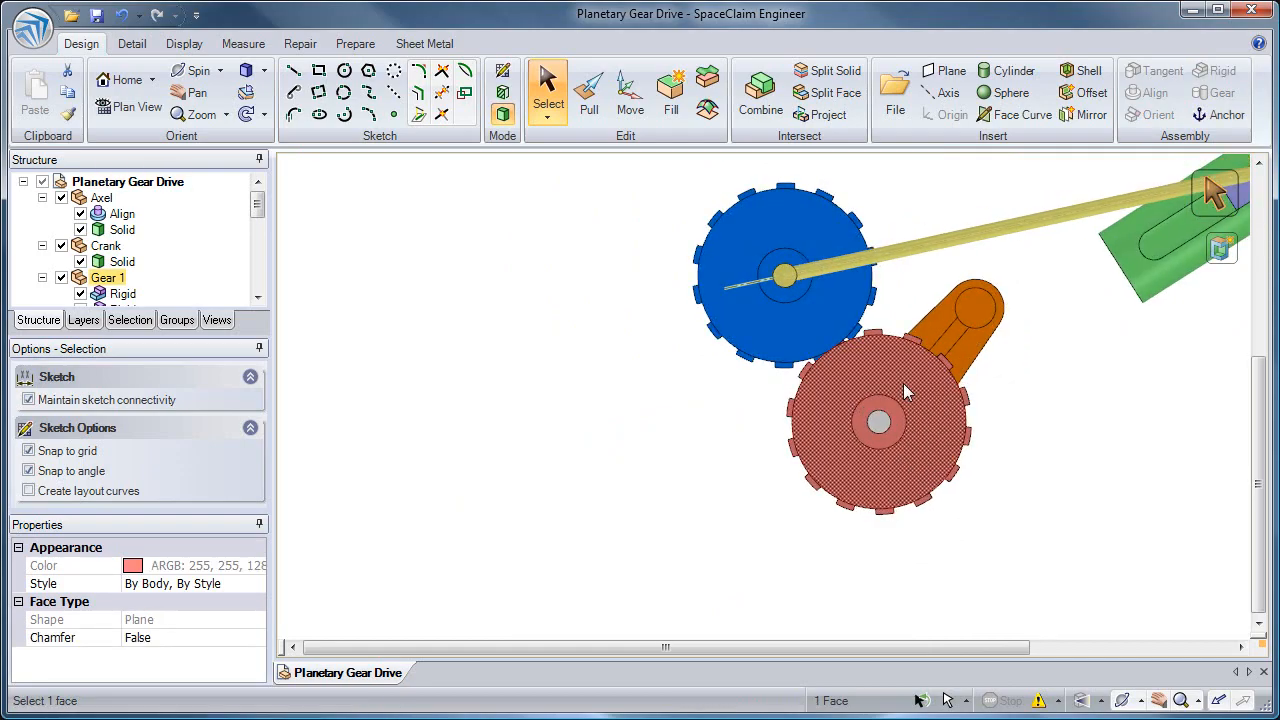
key(v)
shift+middle_drag(648, 484, 656, 467)
click(738, 423)
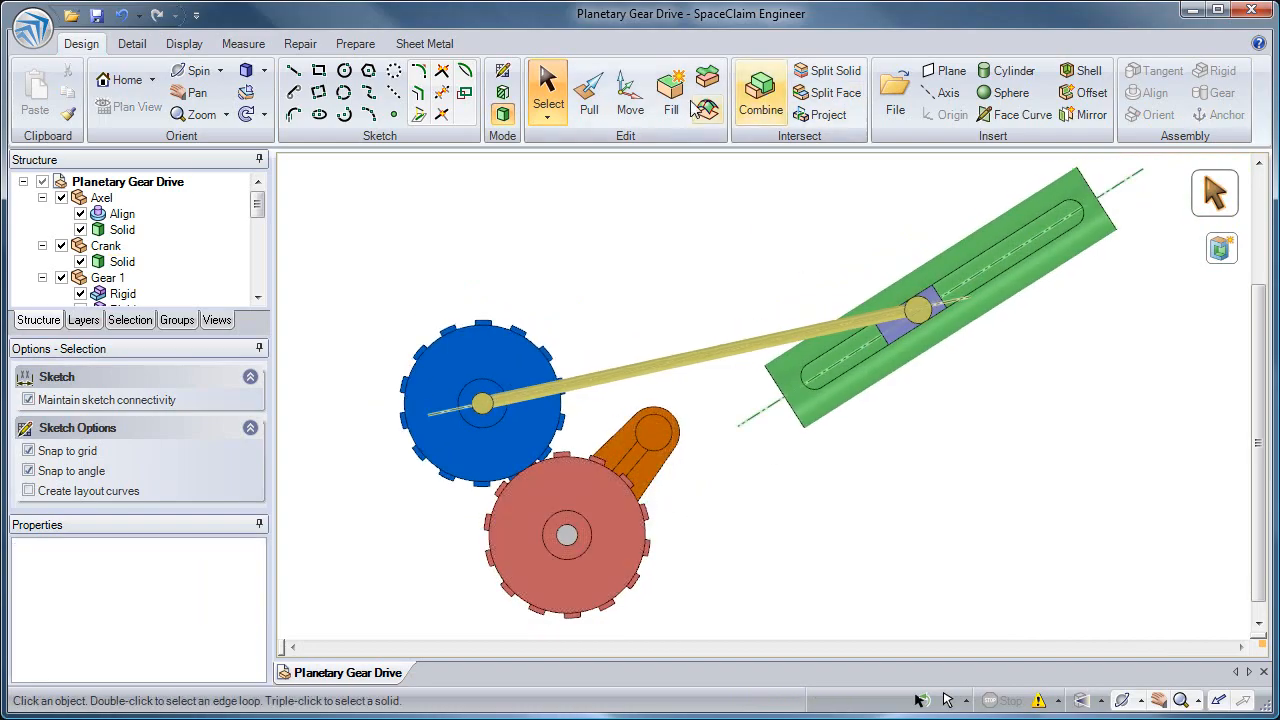
click(630, 95)
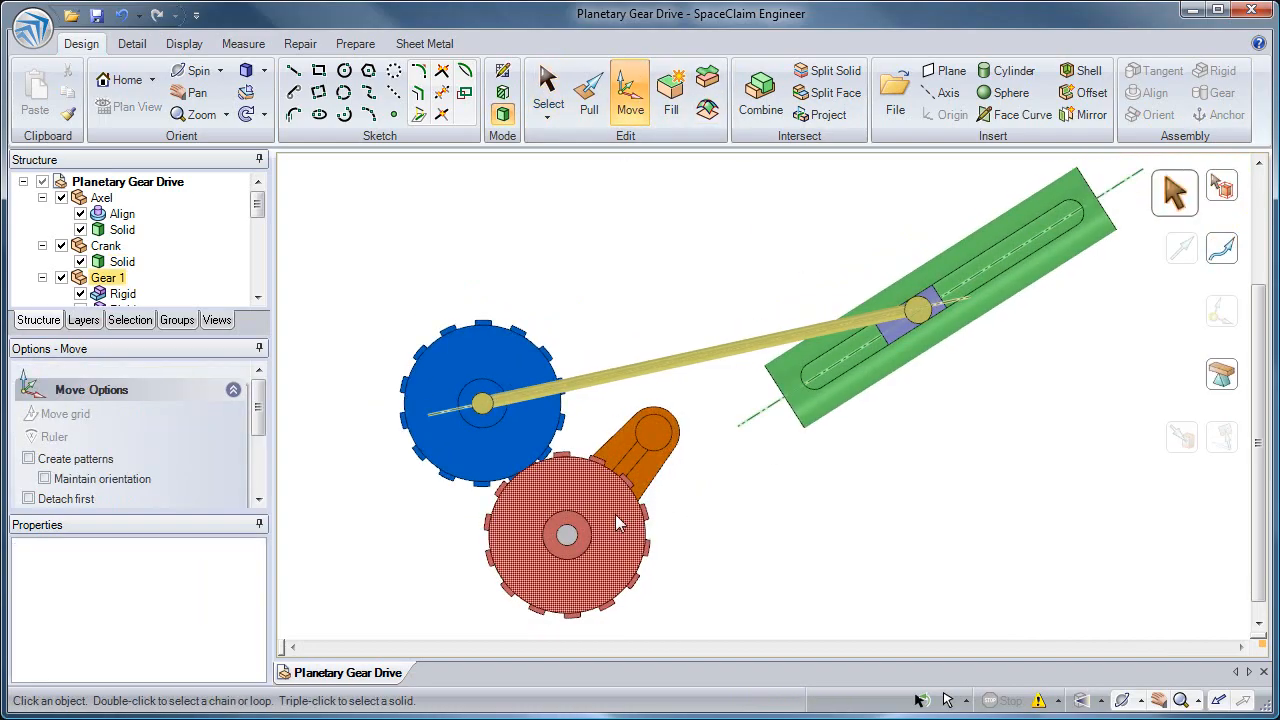
click(655, 447)
click(1222, 193)
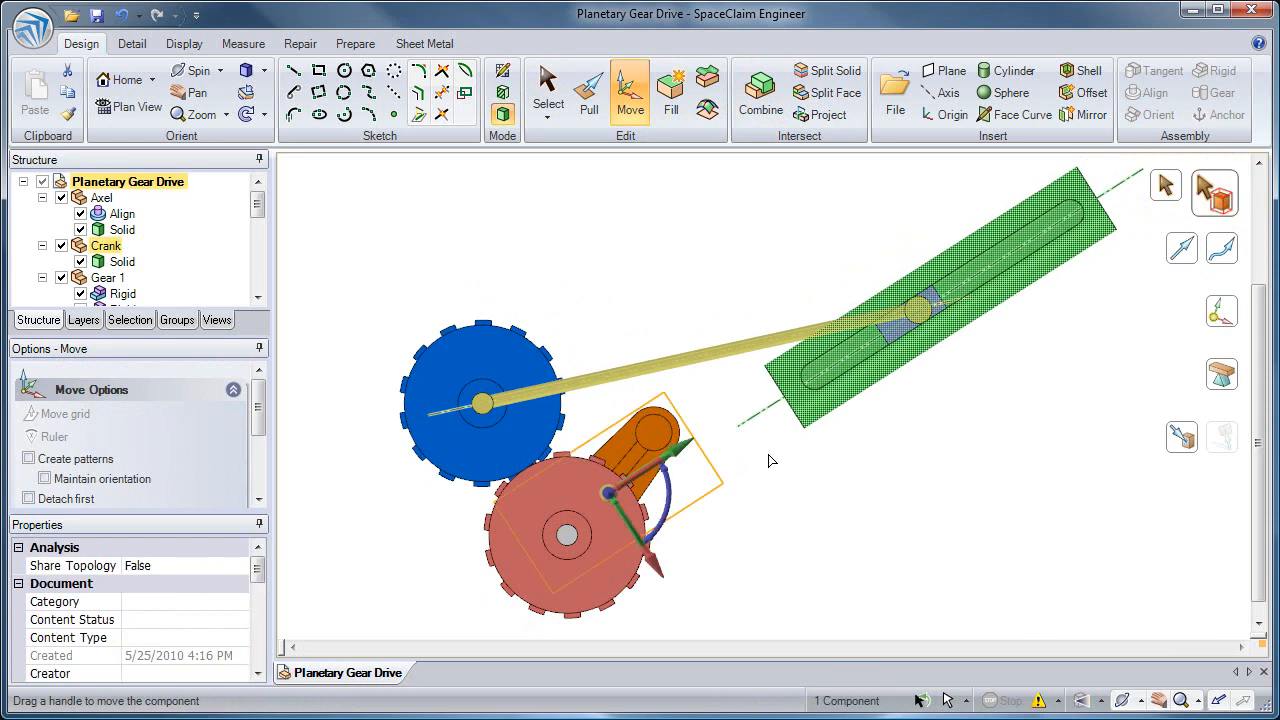
drag(607, 493, 573, 537)
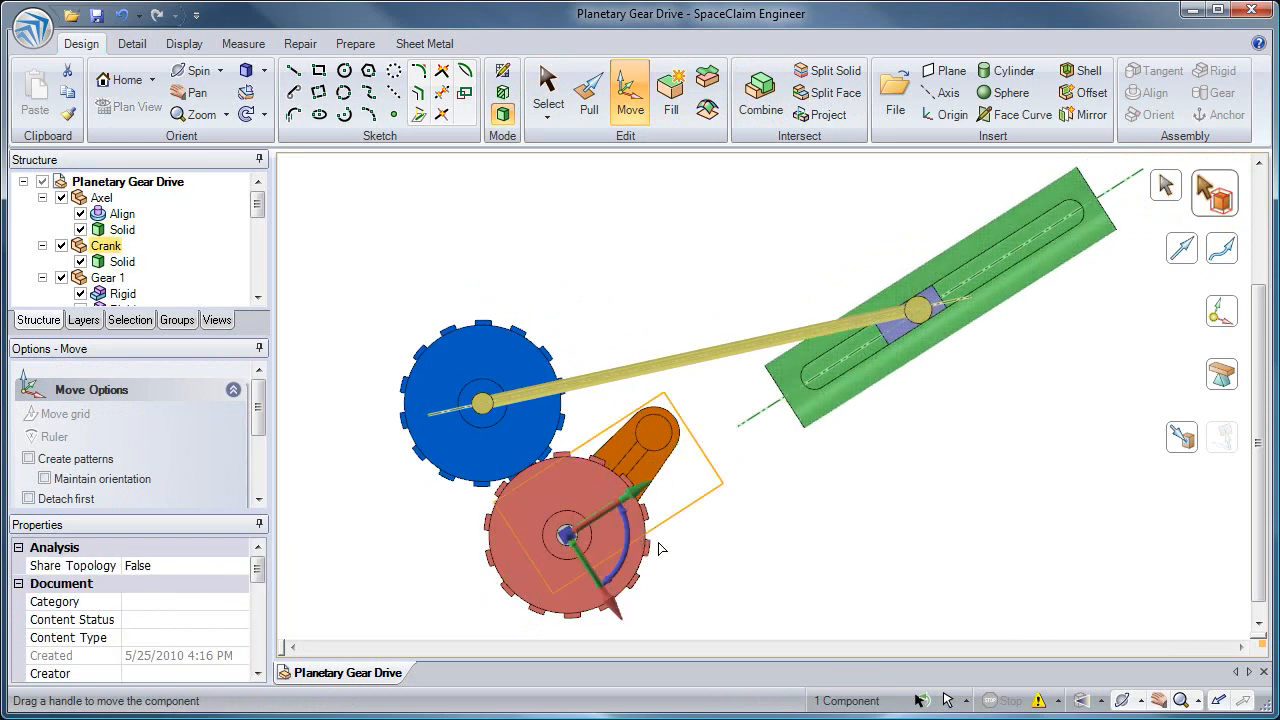
click(622, 535)
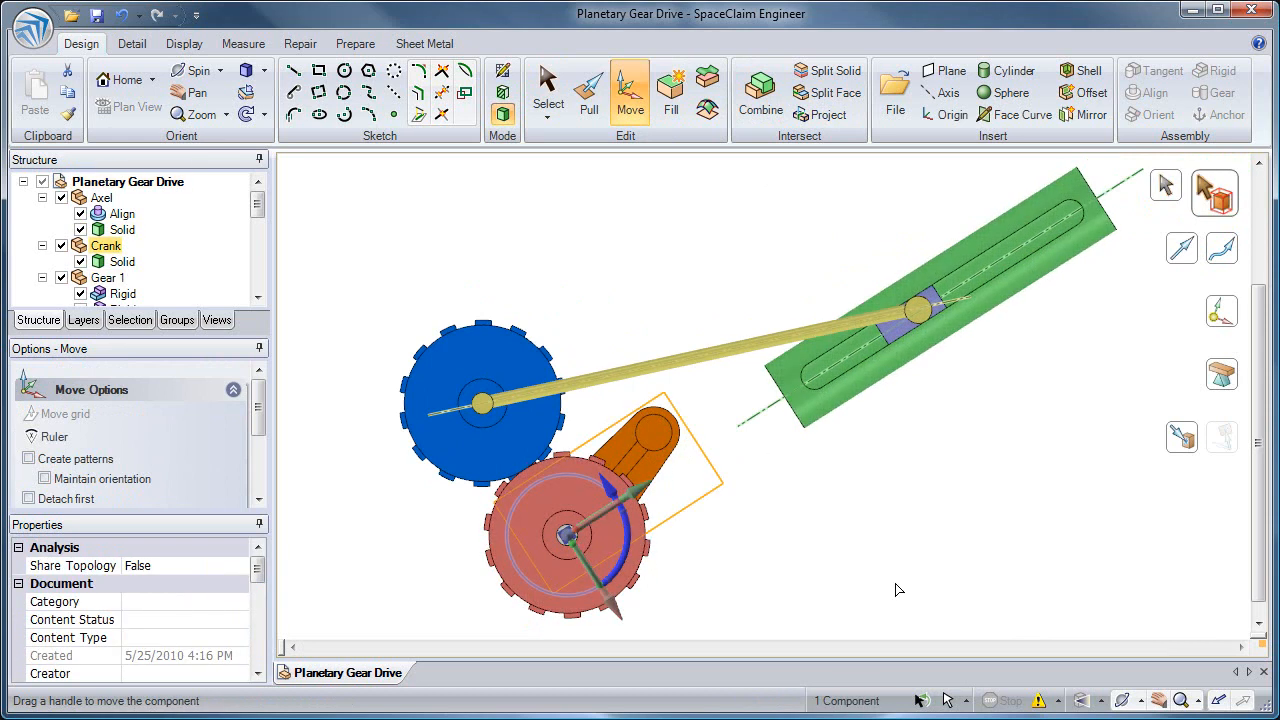
drag(940, 464, 826, 483)
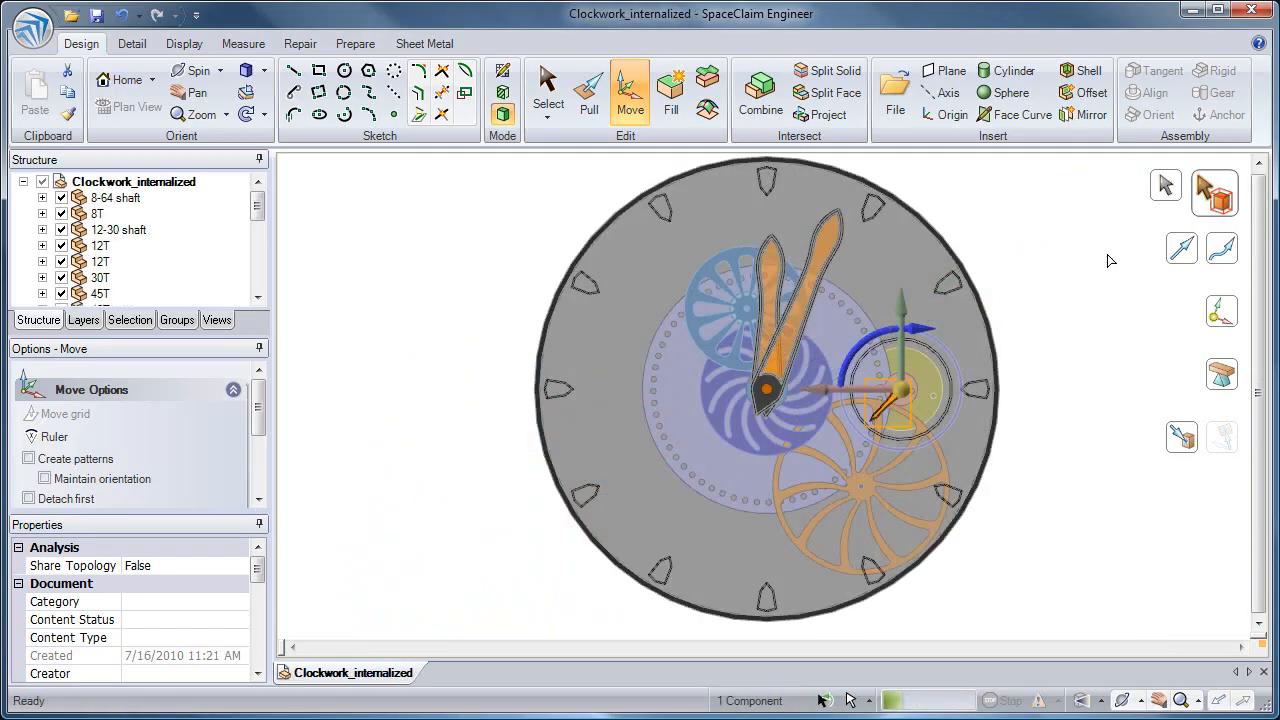
- Rotate the small hand on the Clockwork_internalized dial with the Move tool to drive the clock gears
drag(1149, 406, 1097, 233)
drag(1149, 333, 669, 463)
drag(677, 355, 756, 630)
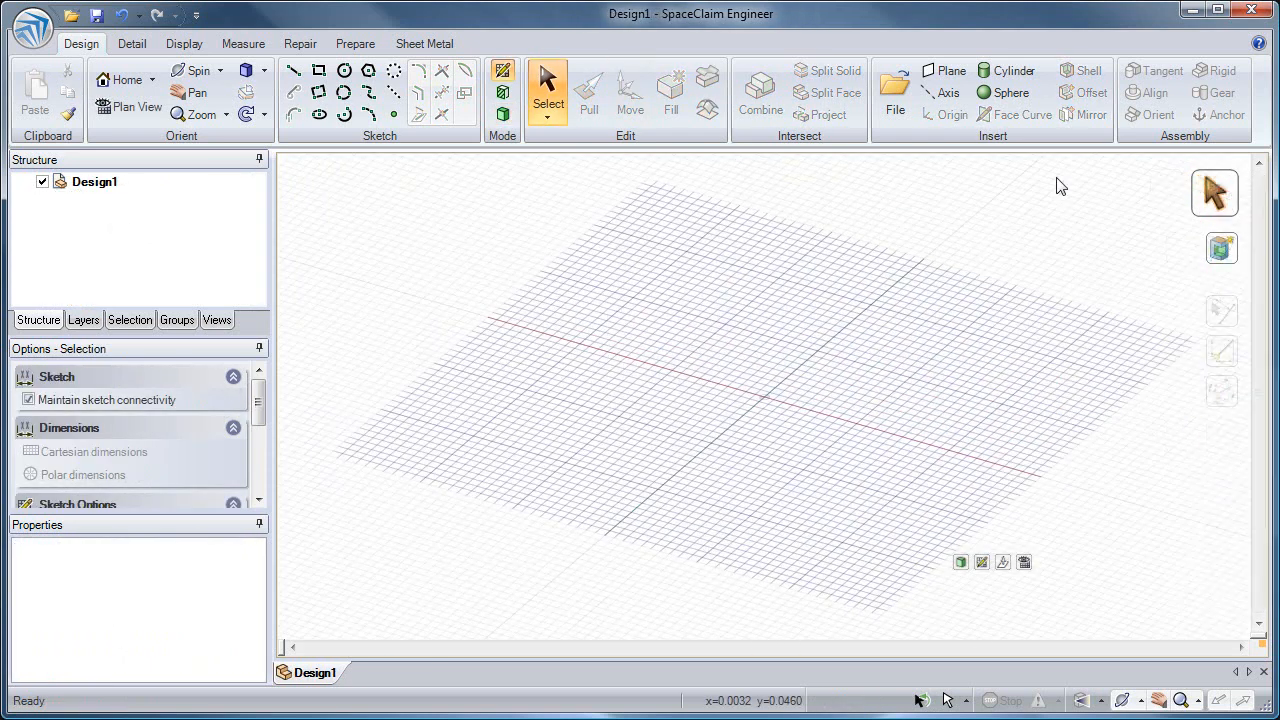
- Open the online help topic on assigning assembly conditions under Designing and read through the assembly tool descriptions
click(1258, 44)
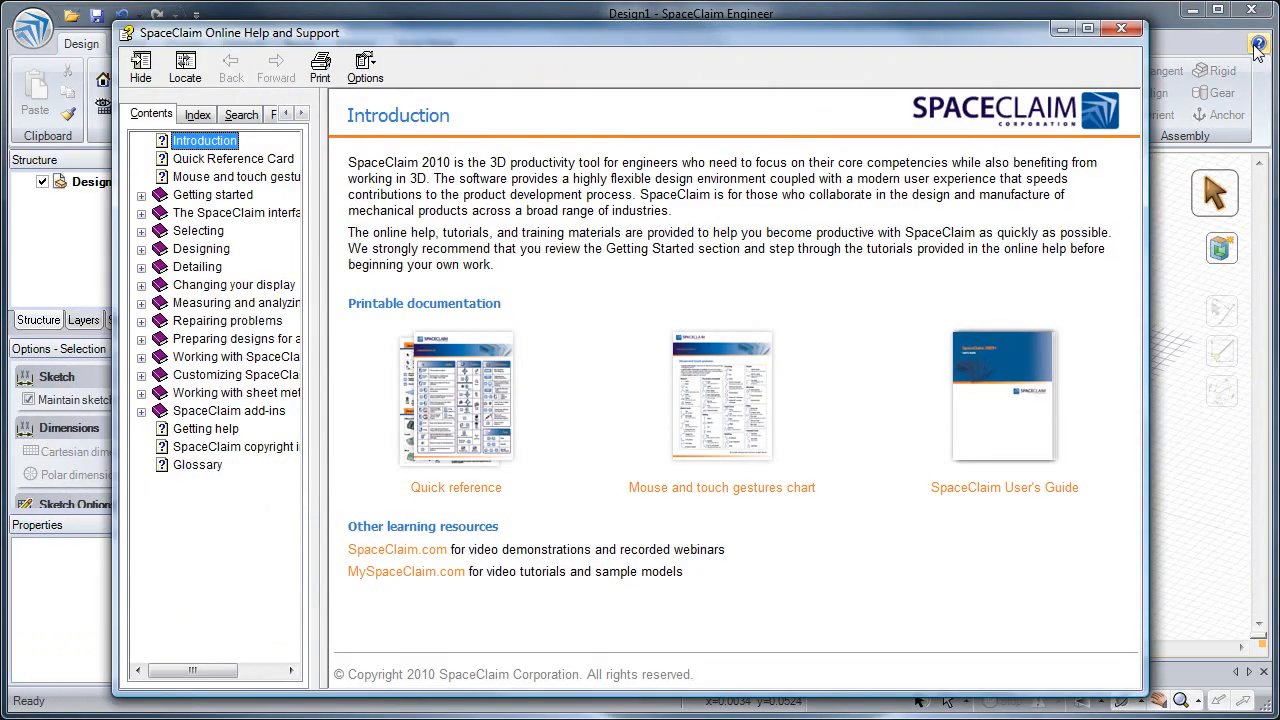
click(141, 250)
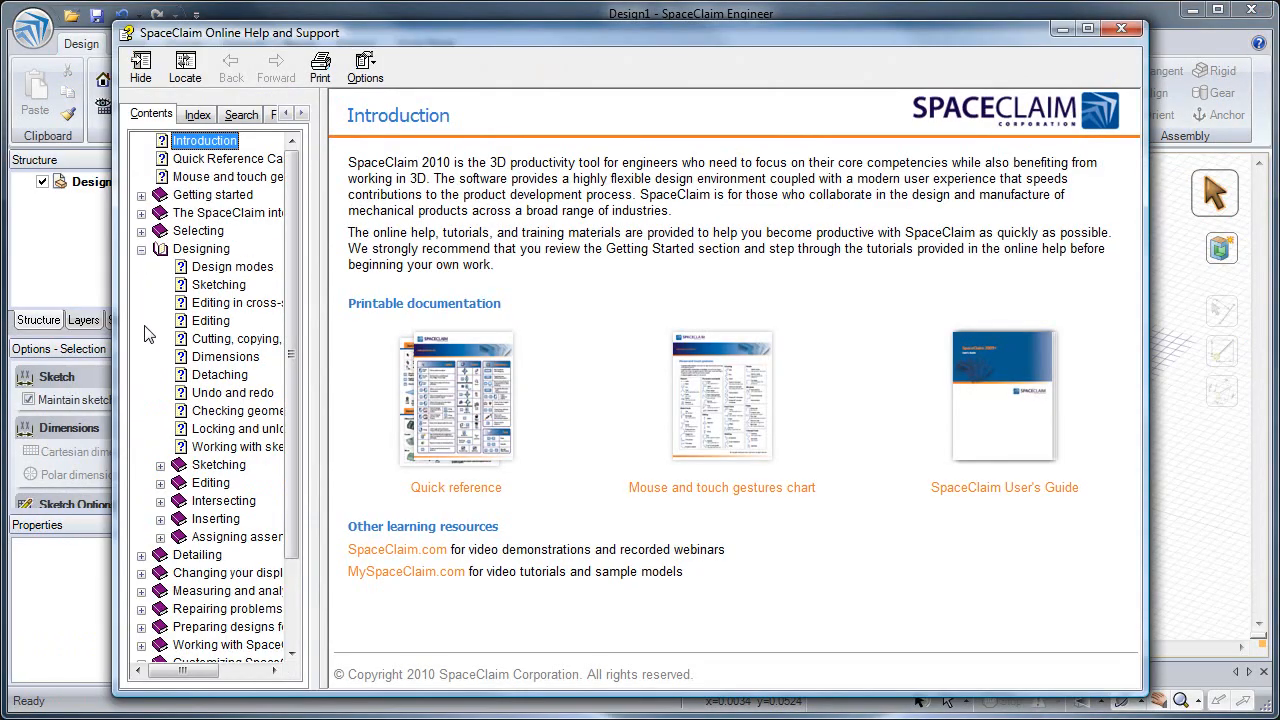
click(196, 538)
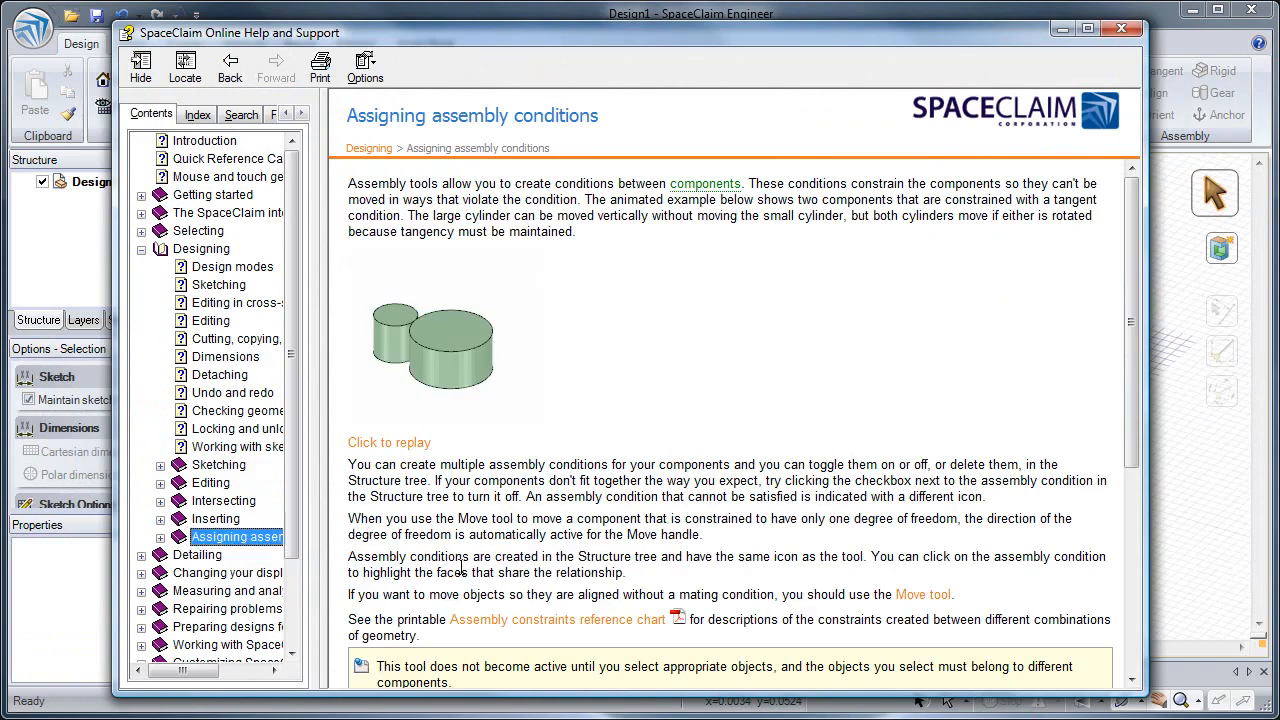
click(790, 192)
scroll(790, 192, down, 3)
scroll(790, 194, down, 1)
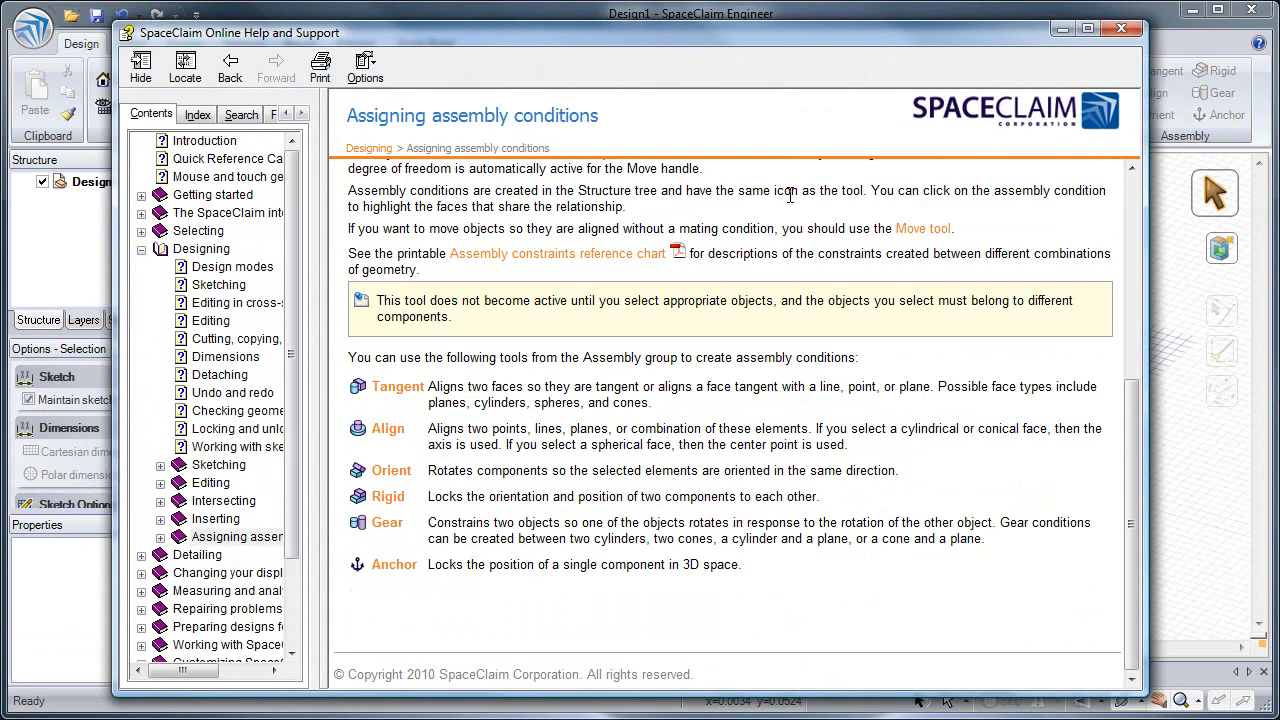
scroll(790, 194, up, 5)
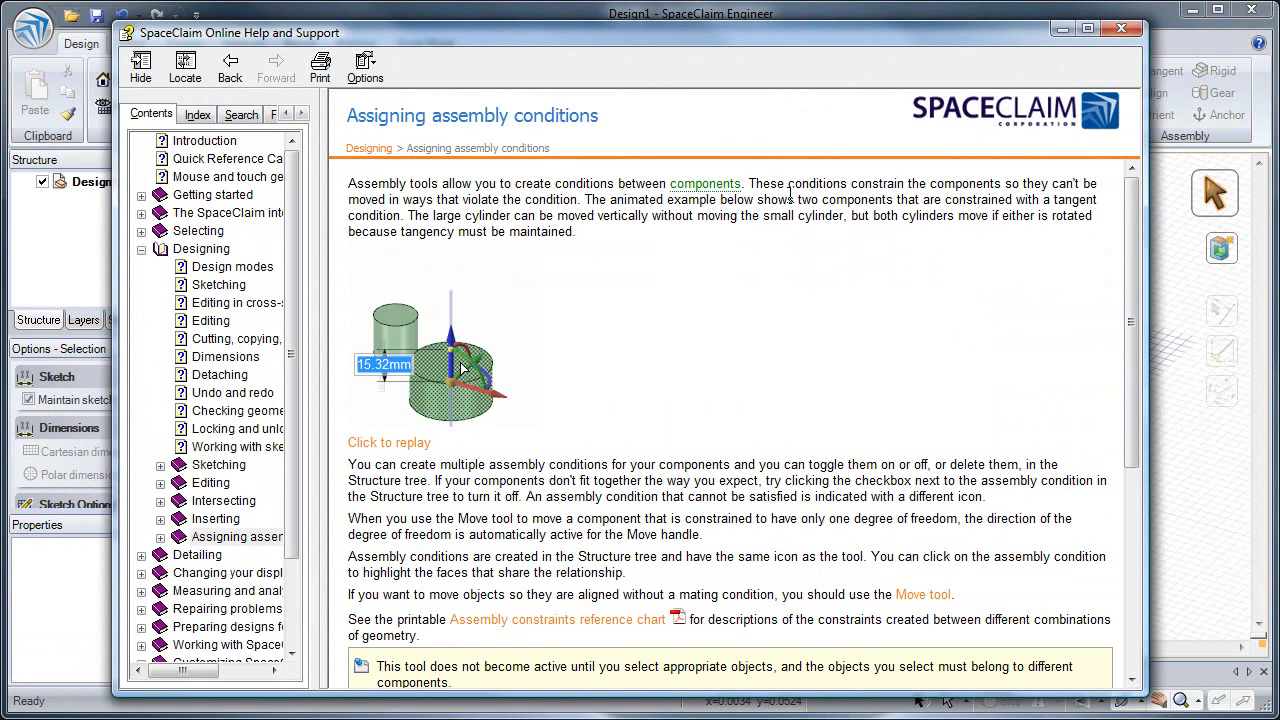
- Open the Assembly constraints reference chart and look through its geometry combinations for Tangent, Align and Orient
click(515, 625)
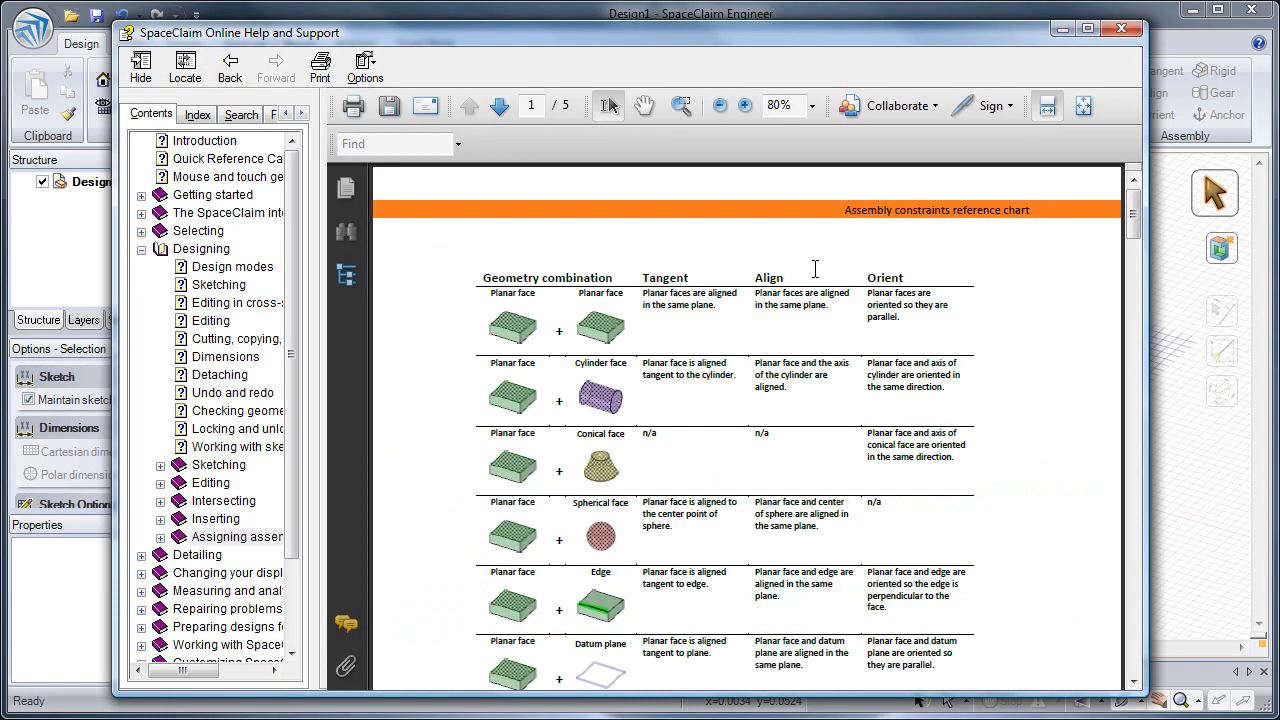
scroll(823, 264, down, 5)
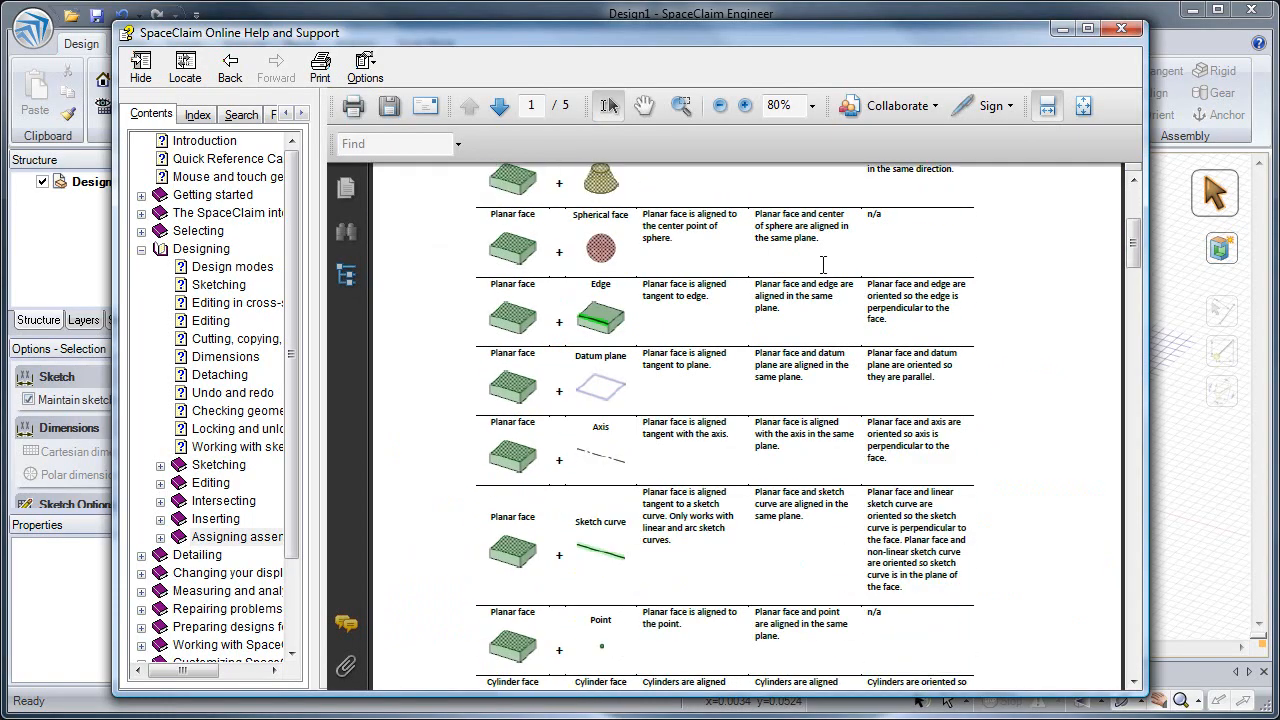
scroll(823, 264, down, 8)
scroll(823, 275, down, 10)
scroll(815, 330, down, 2)
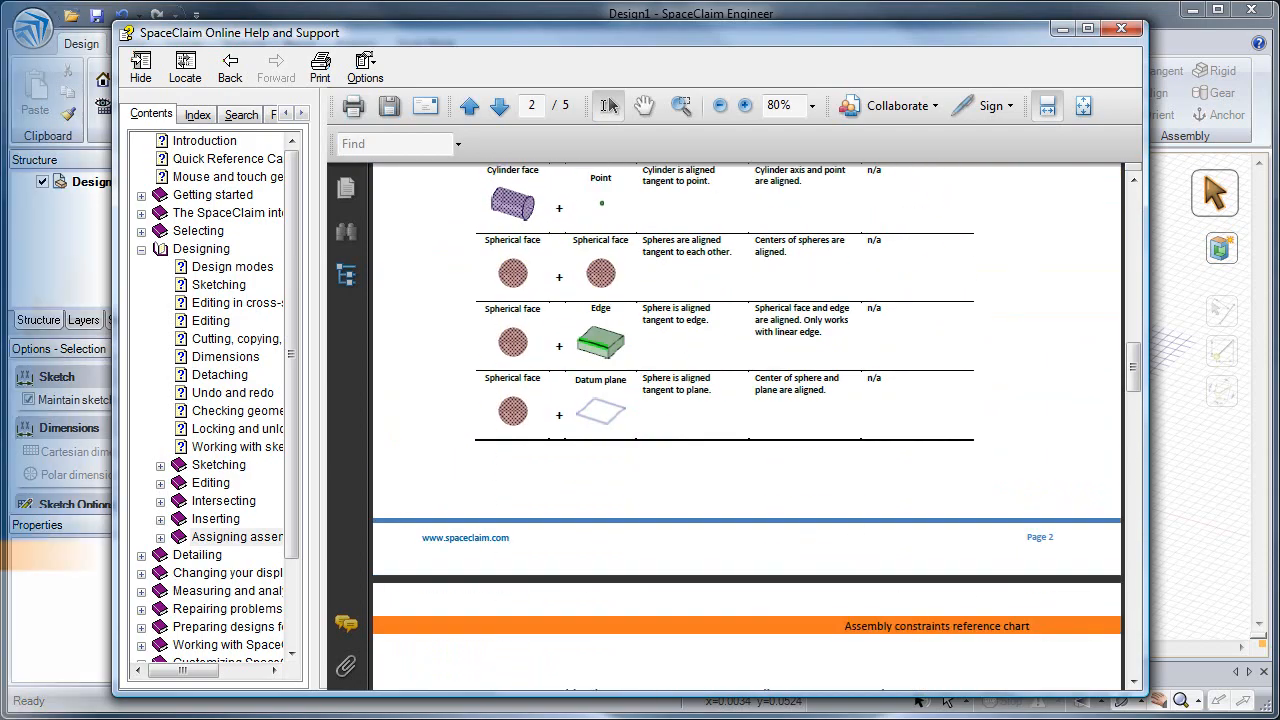